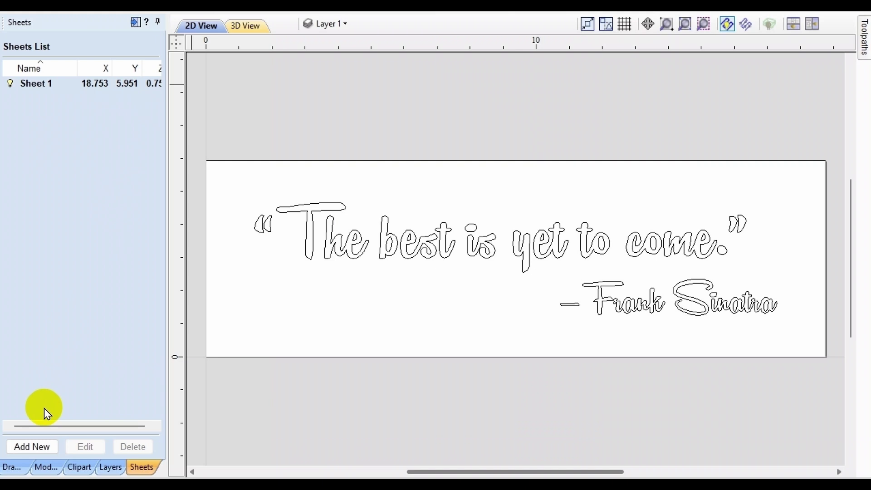
# Add a new sheet to the job alongside Sheet 1
pyautogui.click(31, 451)
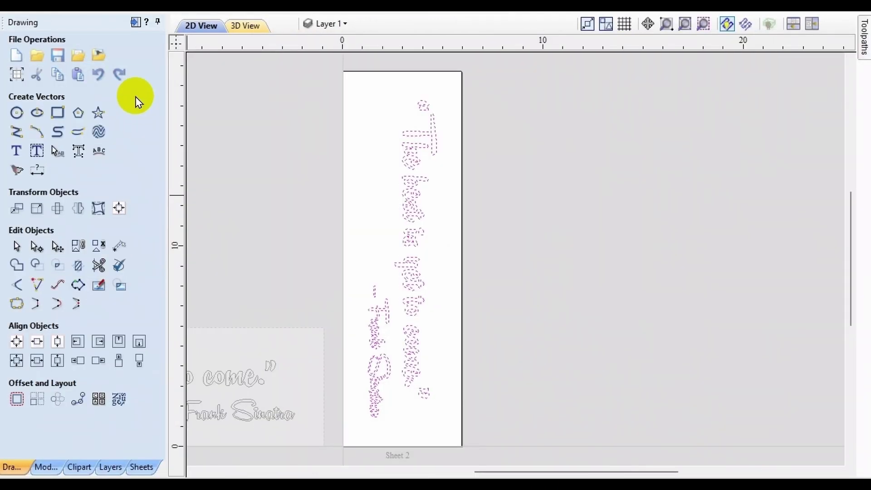
# Calculate a V-Carve toolpath named V-Carve 2 for Sheet 2's rotated text using the 60° 1/4" V-Bit, and preview the cut
pyautogui.click(135, 22)
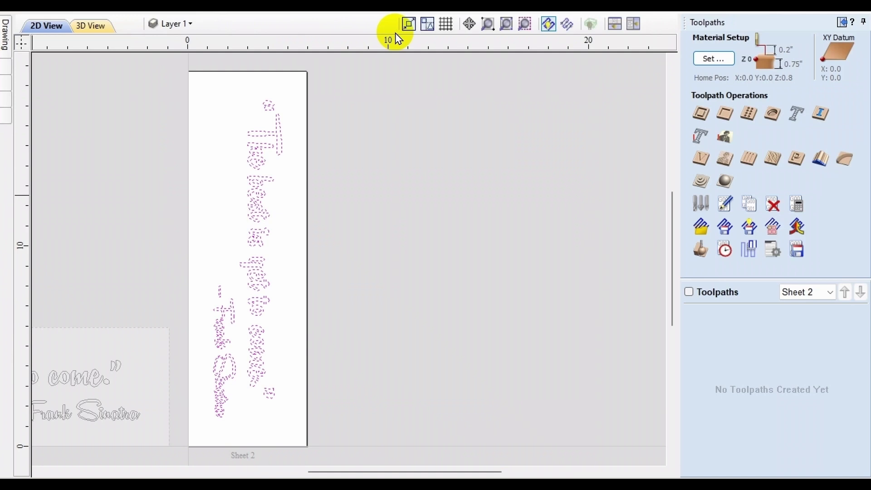
pyautogui.click(700, 157)
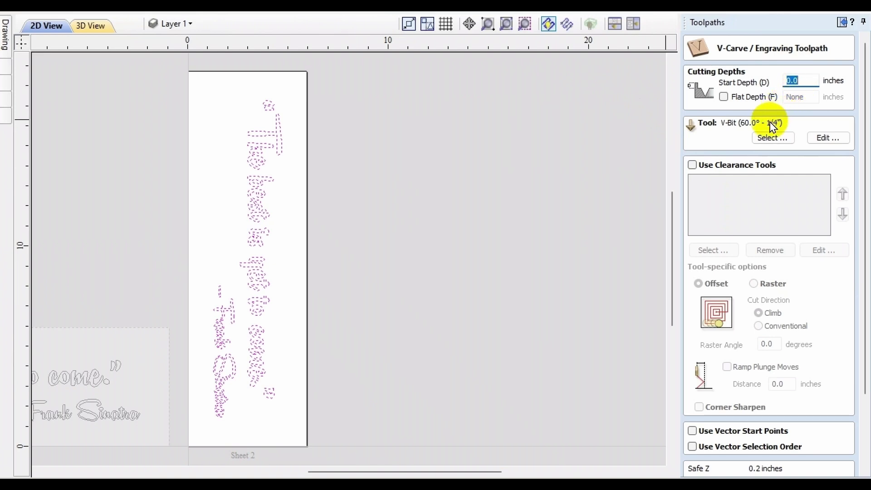
pyautogui.moveTo(861, 136); pyautogui.dragTo(867, 234)
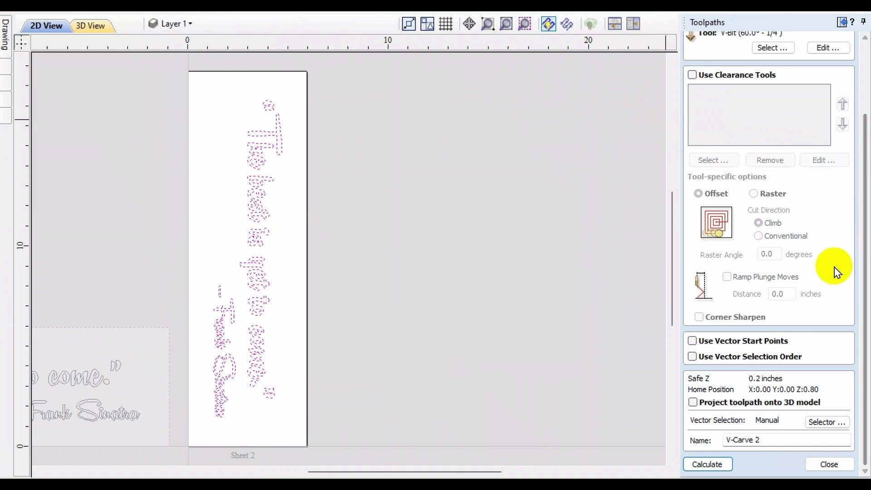
pyautogui.click(710, 465)
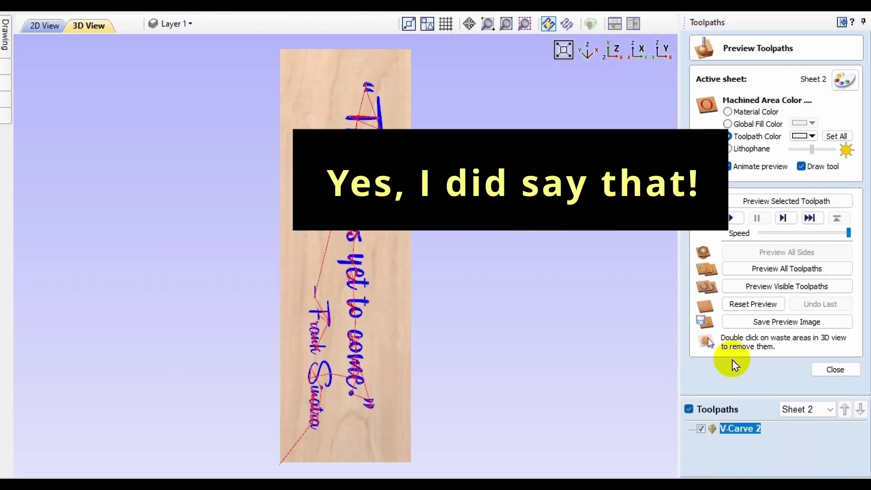
pyautogui.click(761, 200)
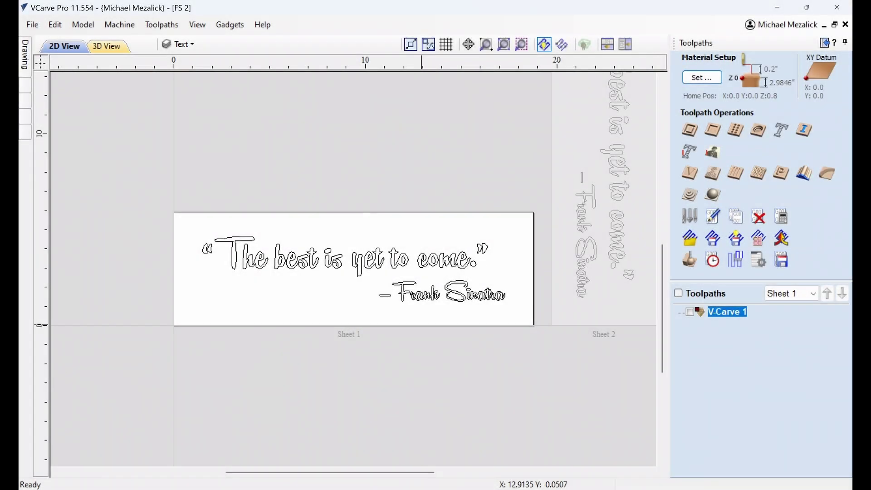
# Save Sheet 1's V-Carve 1 toolpath as a toolpath template named V-Carve 1
pyautogui.moveTo(728, 313)
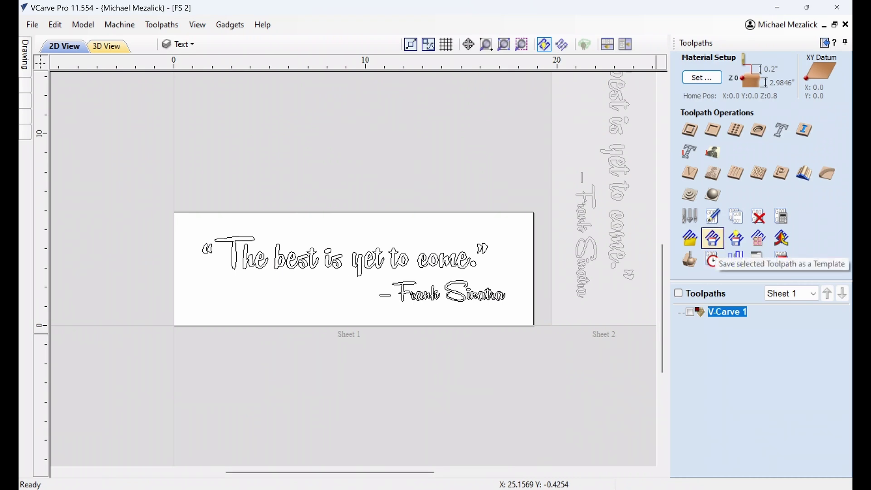
pyautogui.click(712, 238)
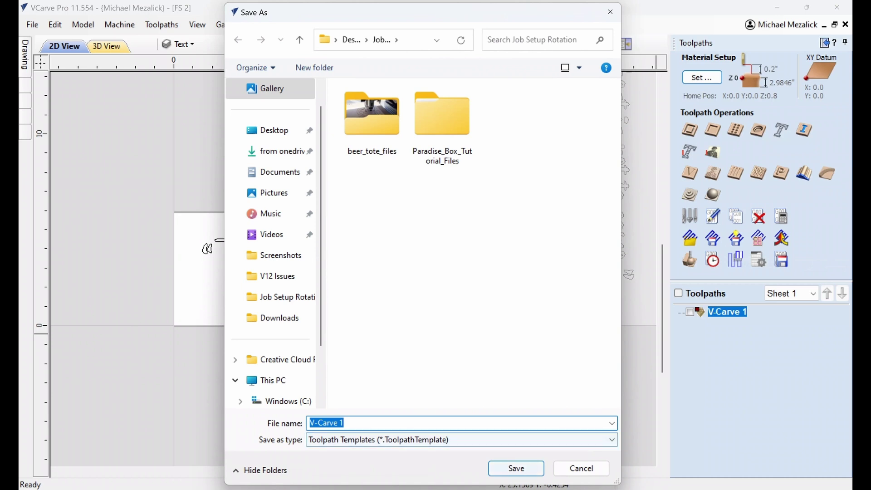
pyautogui.press('Return')
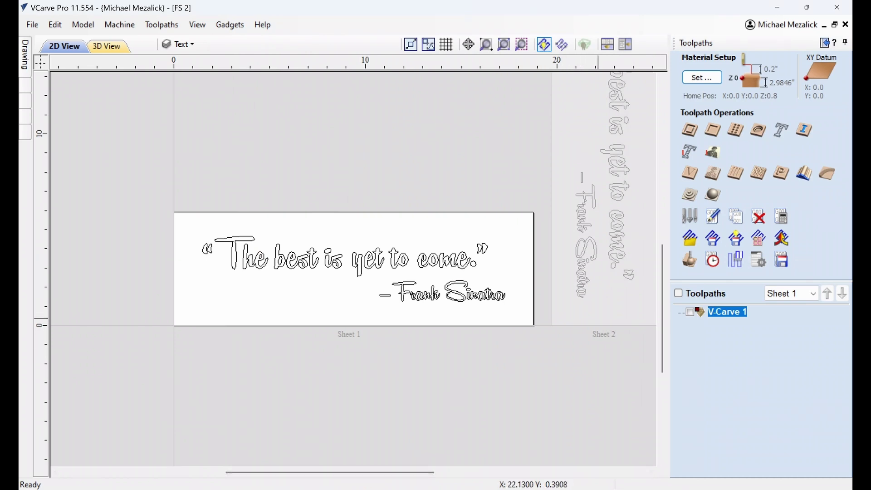
# Make Sheet 2 active and load the V-Carve 1 toolpath template without applying it to all sheets
pyautogui.click(602, 308)
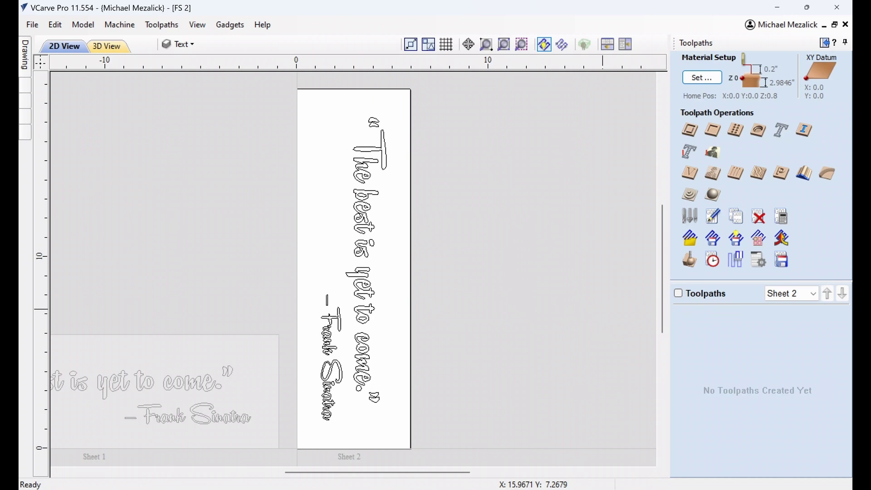
pyautogui.click(690, 238)
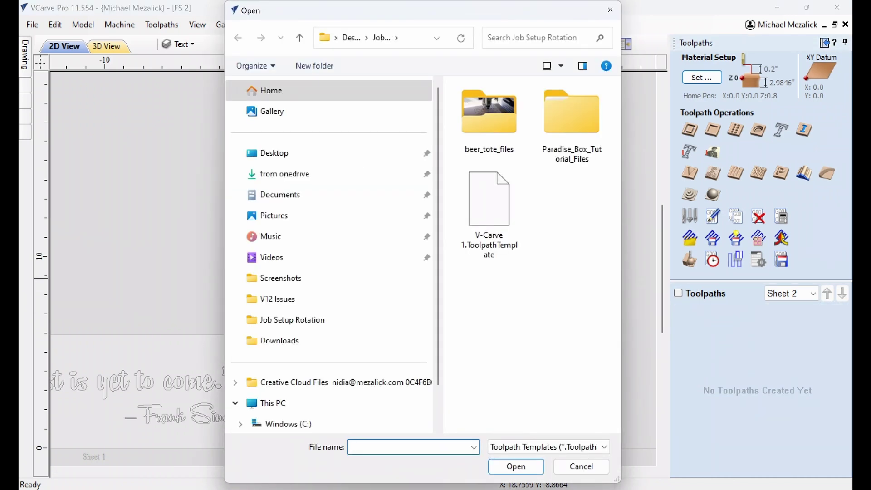
pyautogui.click(489, 214)
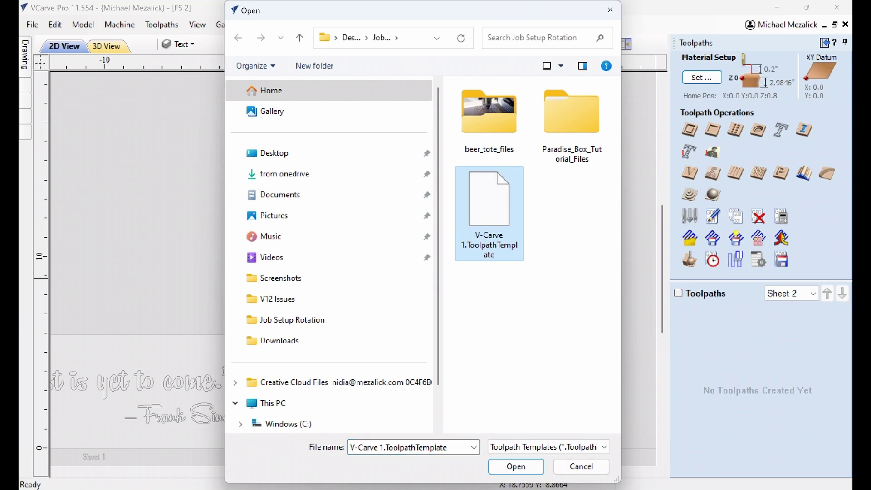
pyautogui.press('Return')
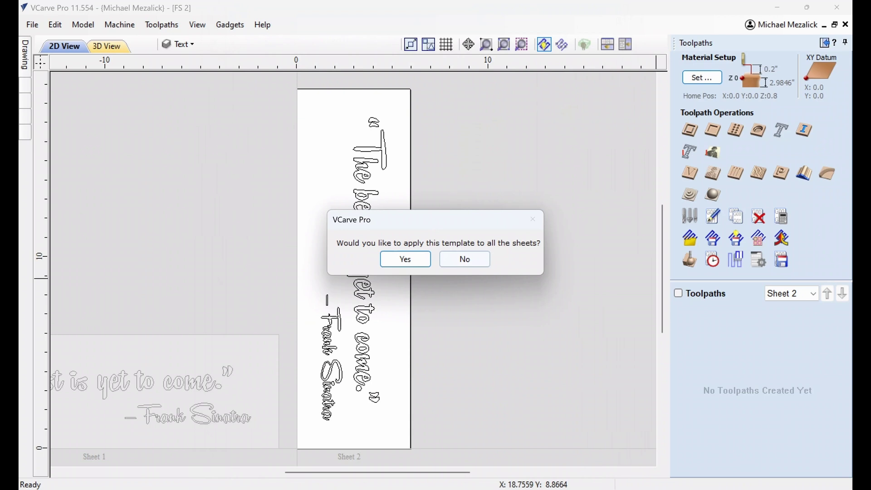
pyautogui.click(465, 260)
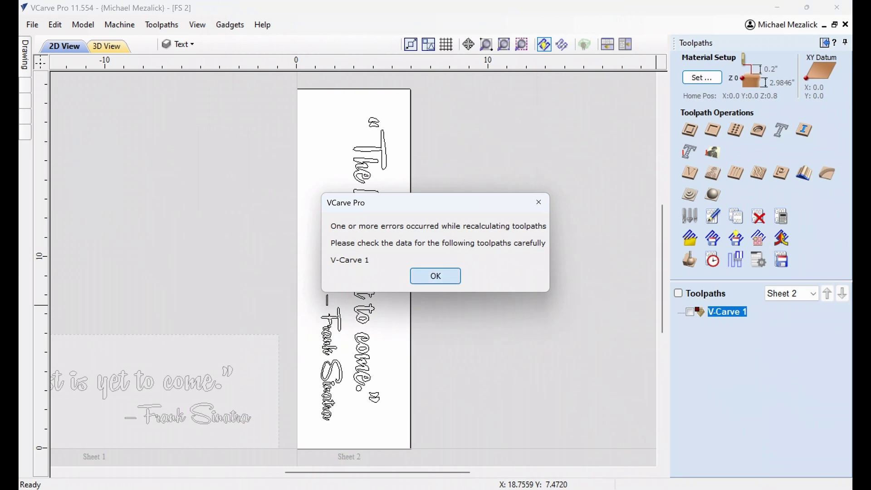
pyautogui.click(435, 276)
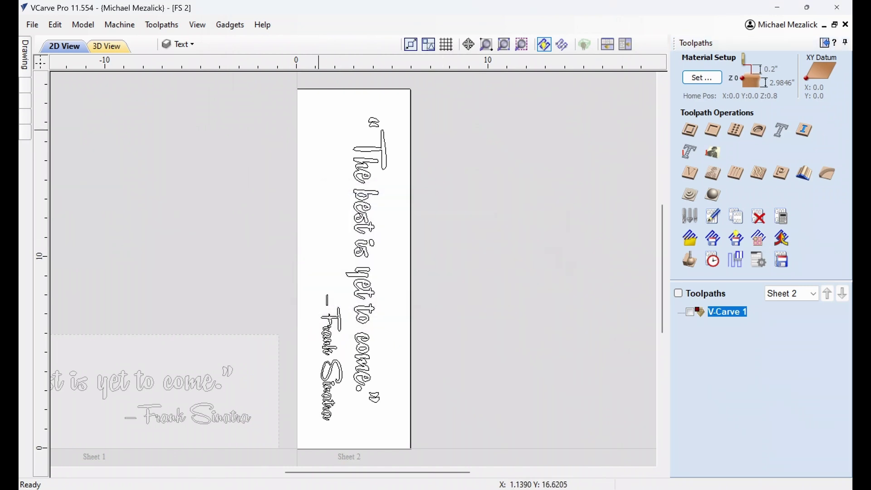
# Select all text vectors on Sheet 2, recalculate its V-Carve 1 toolpath, and view the preview from above
pyautogui.moveTo(303, 104); pyautogui.dragTo(401, 434)
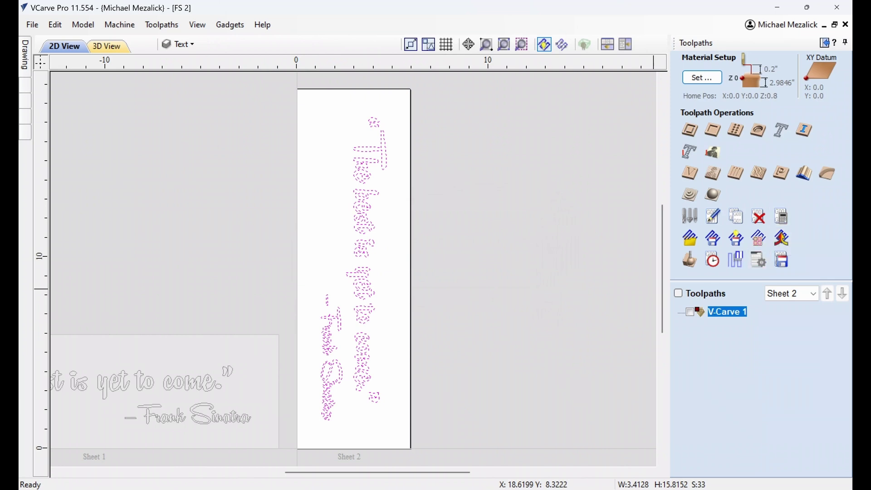
pyautogui.click(678, 293)
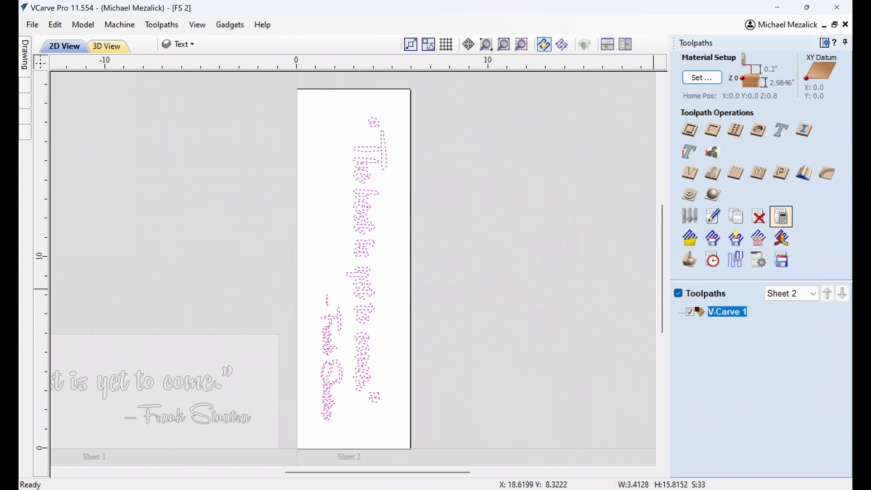
pyautogui.click(781, 216)
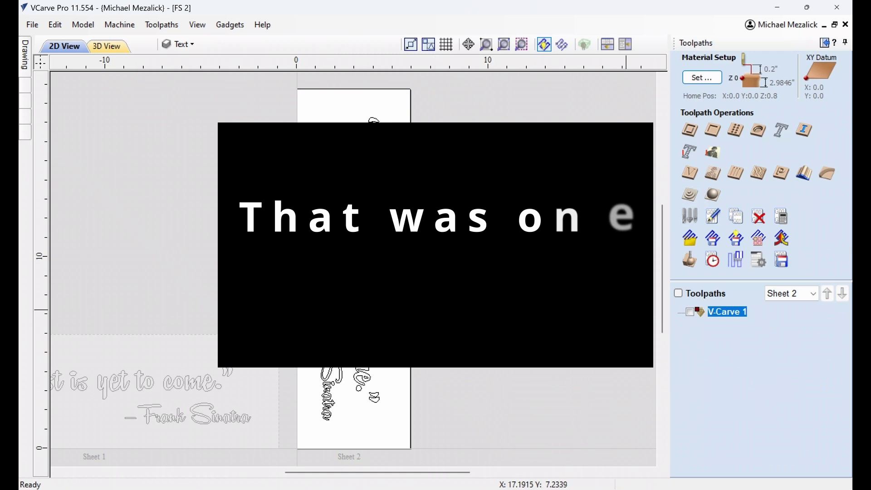
pyautogui.press('Return')
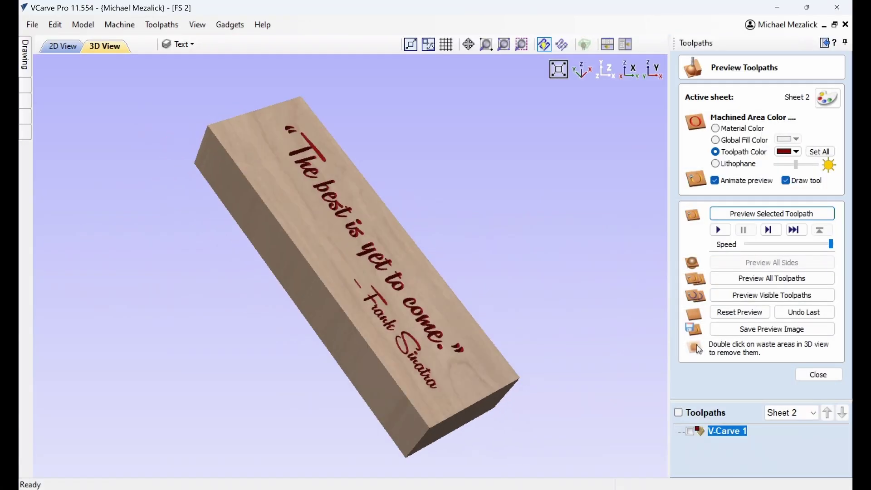
pyautogui.press('1')
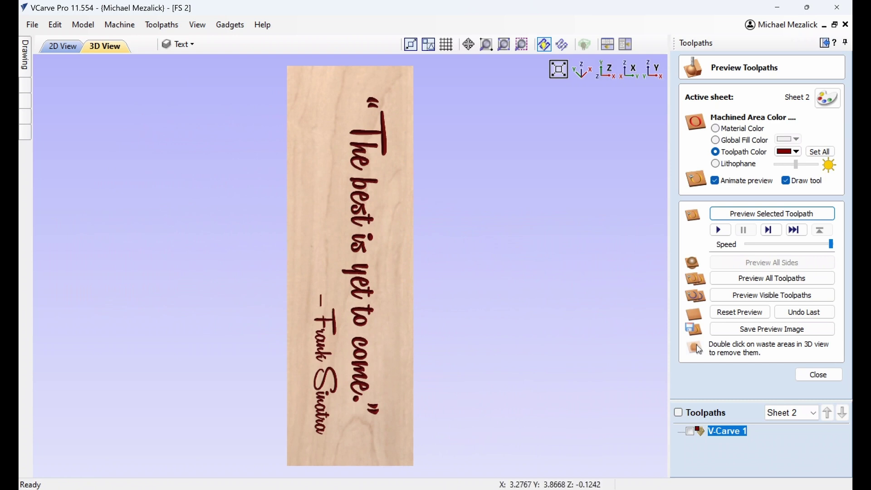
pyautogui.press('0')
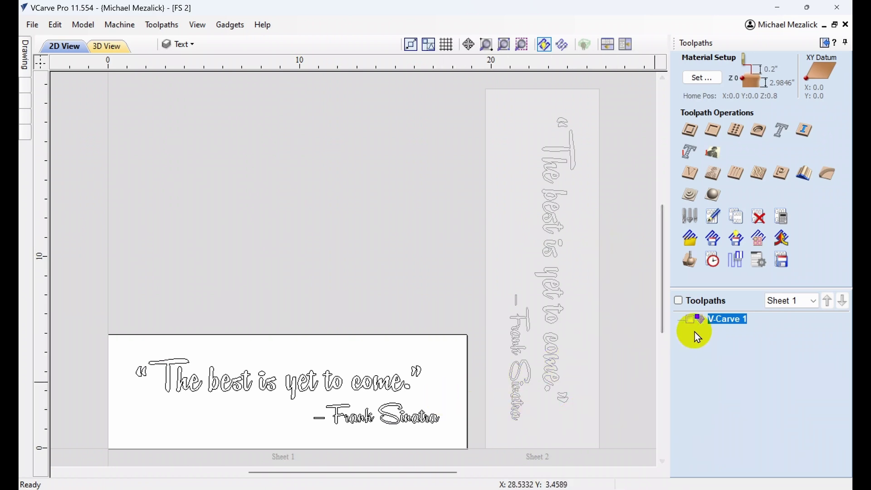
# Associate Sheet 1's V-Carve 1 toolpath with all closed vectors on the Text layer only, and recalculate it
pyautogui.moveTo(701, 329)
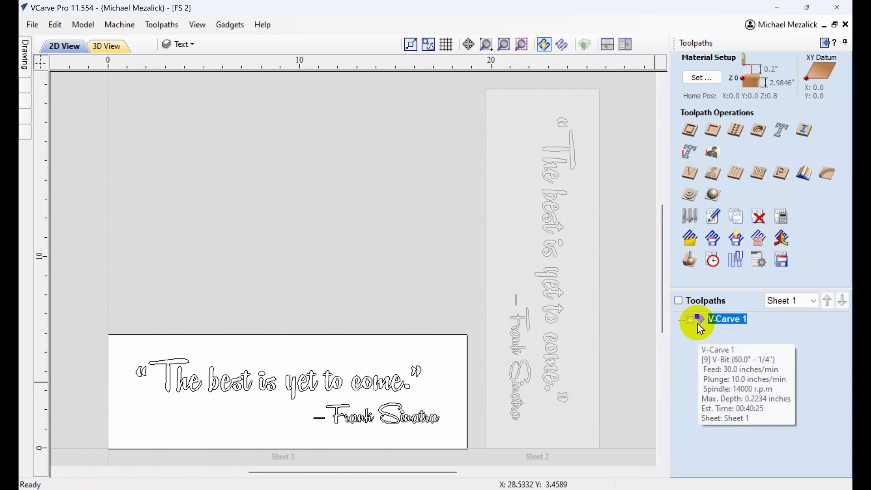
pyautogui.doubleClick(700, 322)
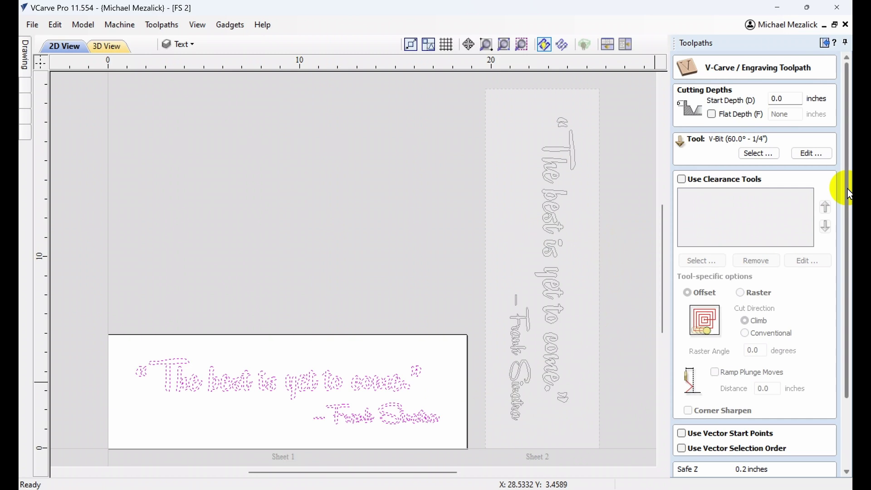
pyautogui.moveTo(848, 189); pyautogui.dragTo(849, 277)
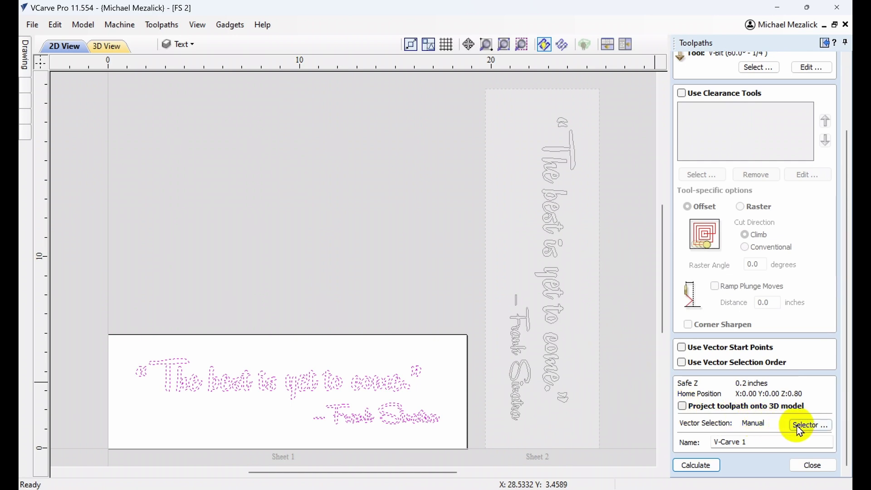
pyautogui.click(811, 427)
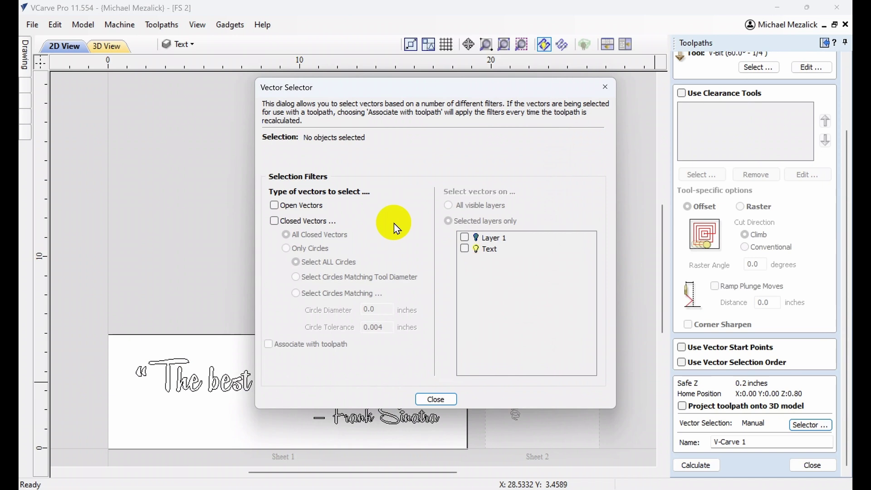
pyautogui.click(274, 221)
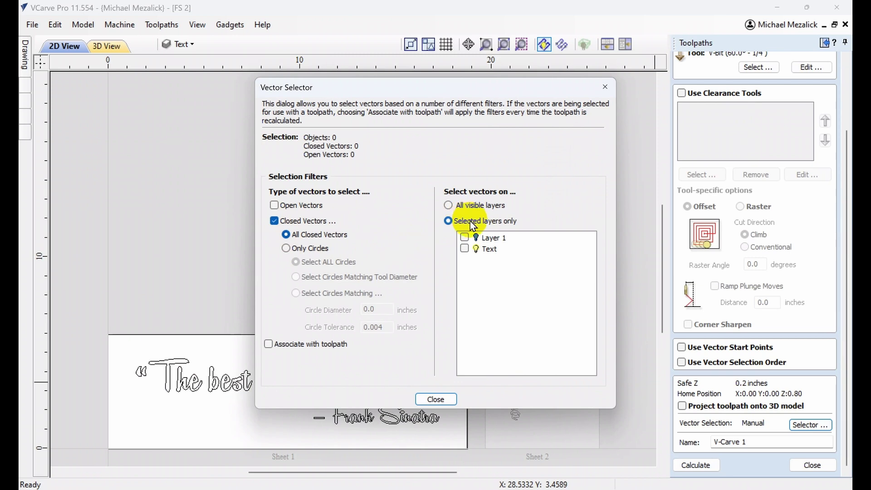
pyautogui.click(464, 249)
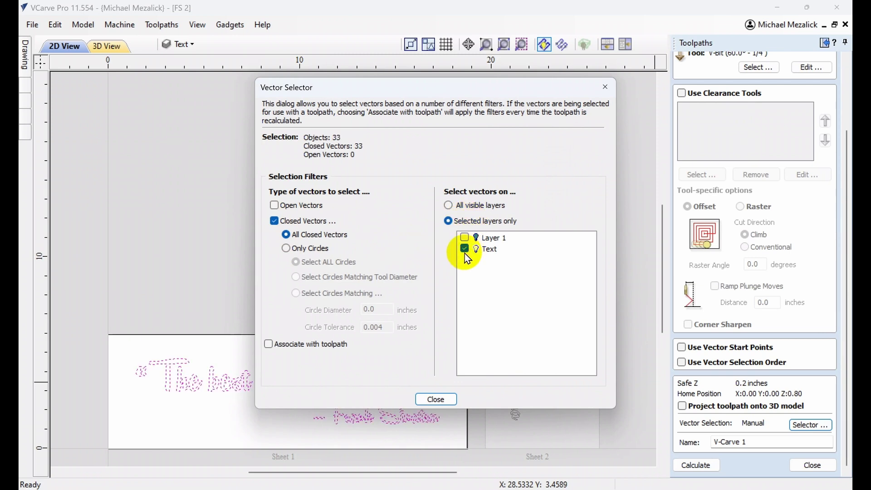
pyautogui.click(268, 344)
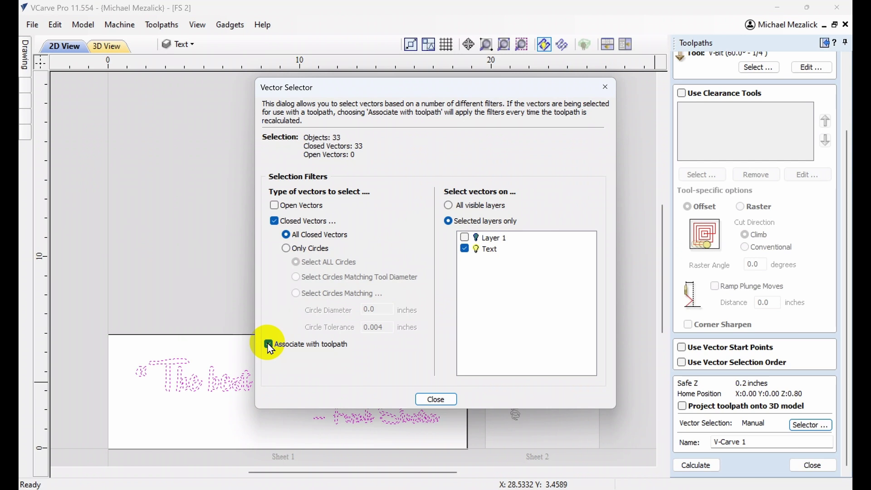
pyautogui.click(435, 400)
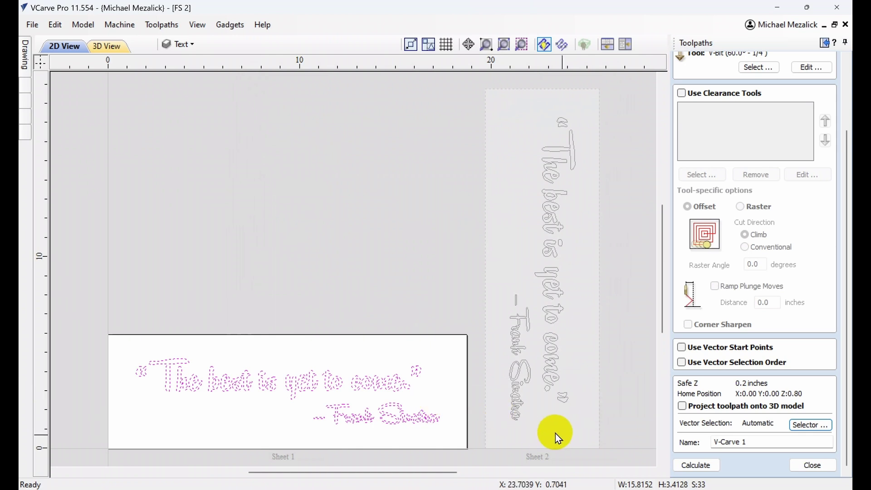
pyautogui.click(692, 466)
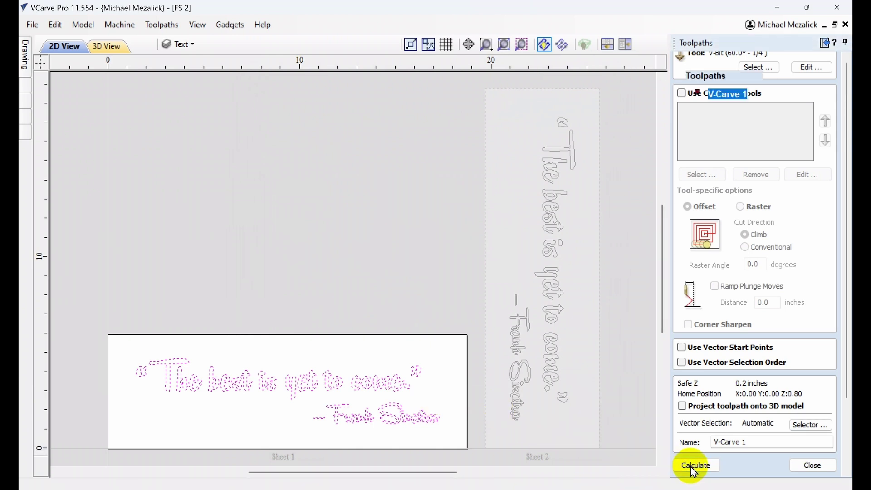
# Make Sheet 2 active and recalculate all toolpaths with nothing selected
pyautogui.click(516, 230)
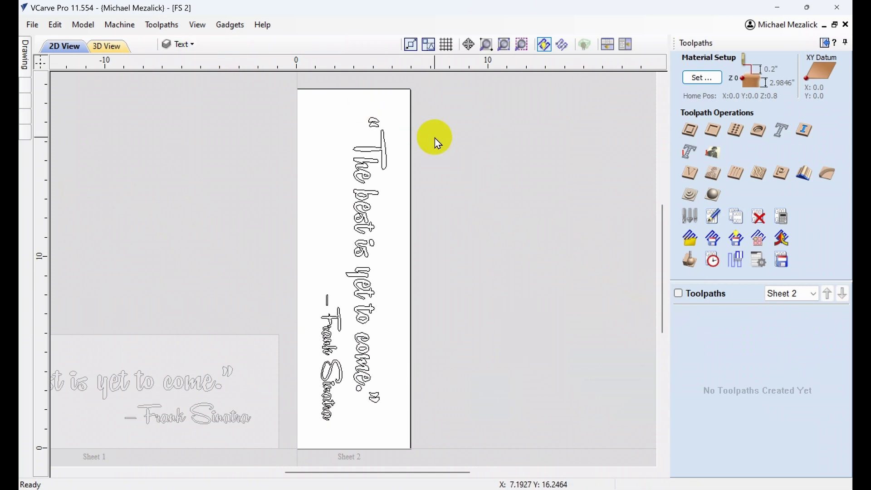
pyautogui.click(782, 217)
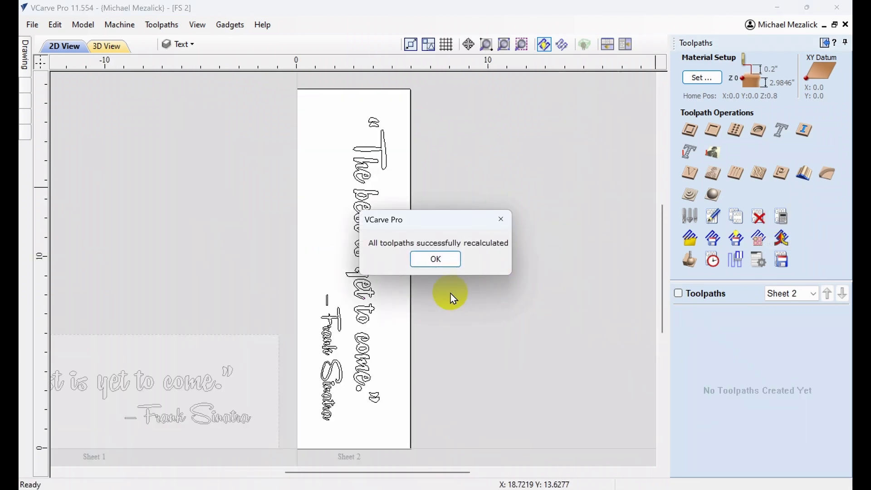
pyautogui.click(436, 259)
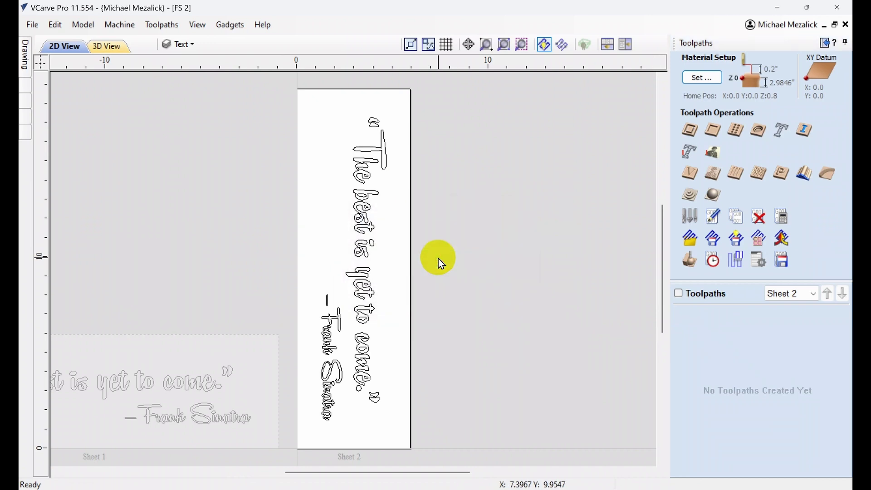
# Select all the text vectors on Sheet 2 and recalculate all toolpaths
pyautogui.click(303, 102)
pyautogui.moveTo(303, 102); pyautogui.dragTo(401, 432)
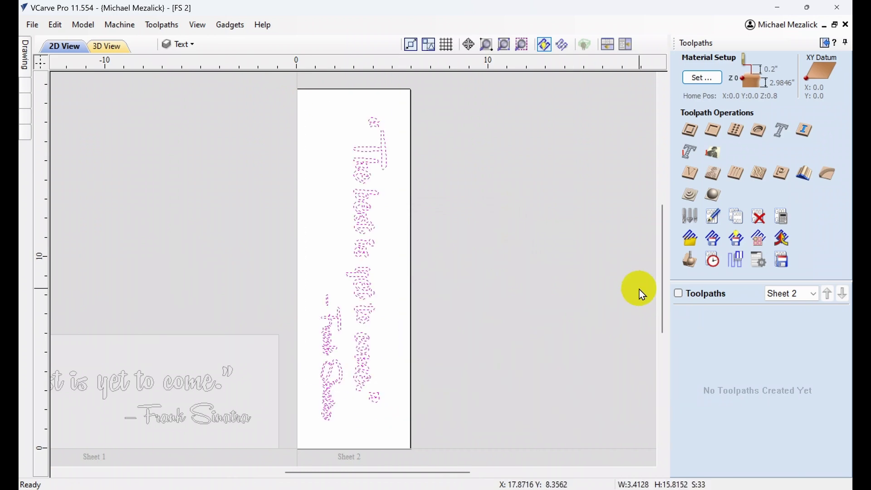
pyautogui.click(786, 221)
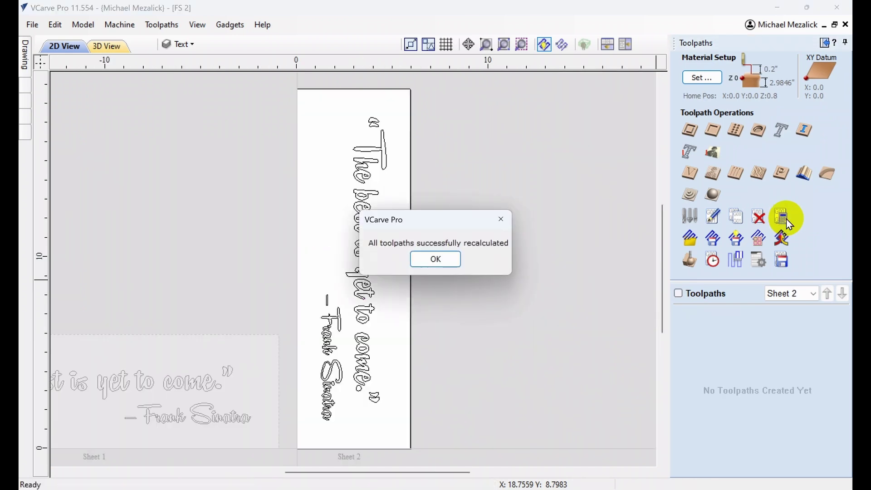
# Set the program option "Select sheet when edit toolpaths" to No
pyautogui.click(444, 260)
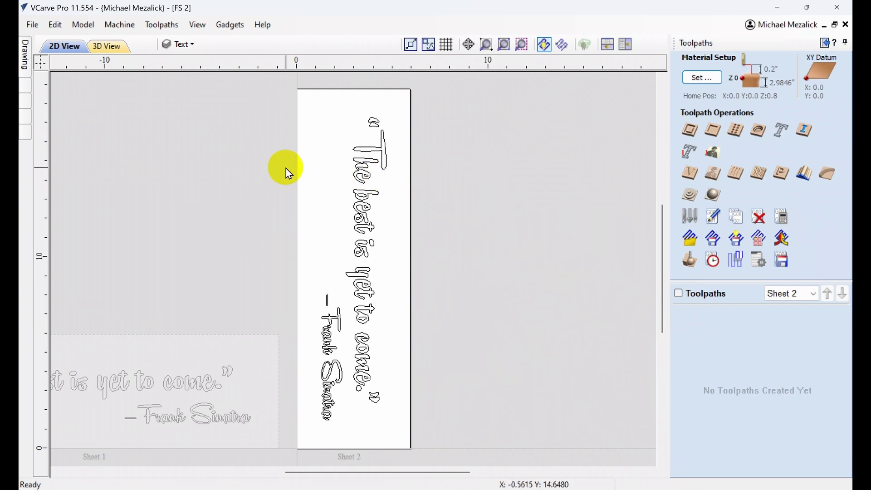
pyautogui.click(55, 26)
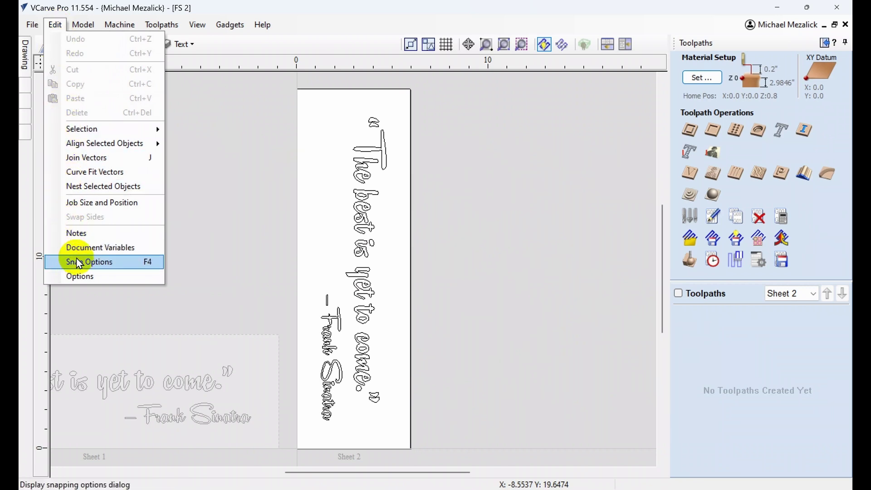
pyautogui.click(81, 278)
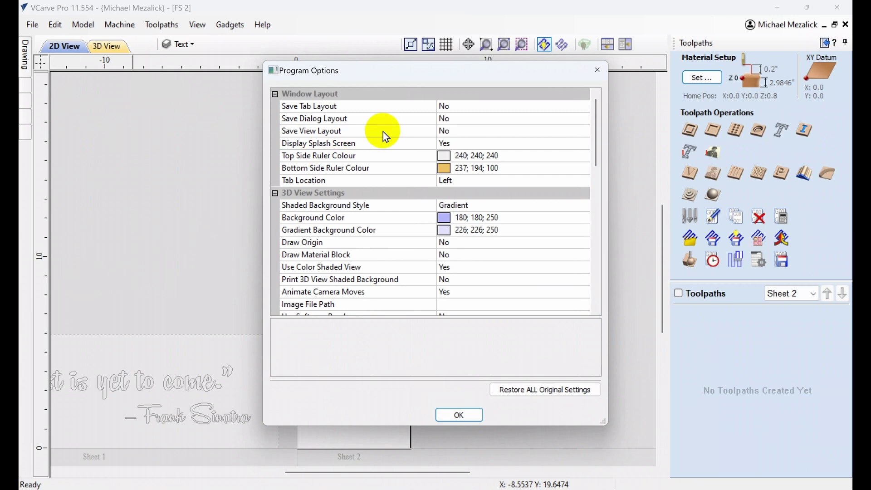
pyautogui.moveTo(594, 119); pyautogui.dragTo(594, 184)
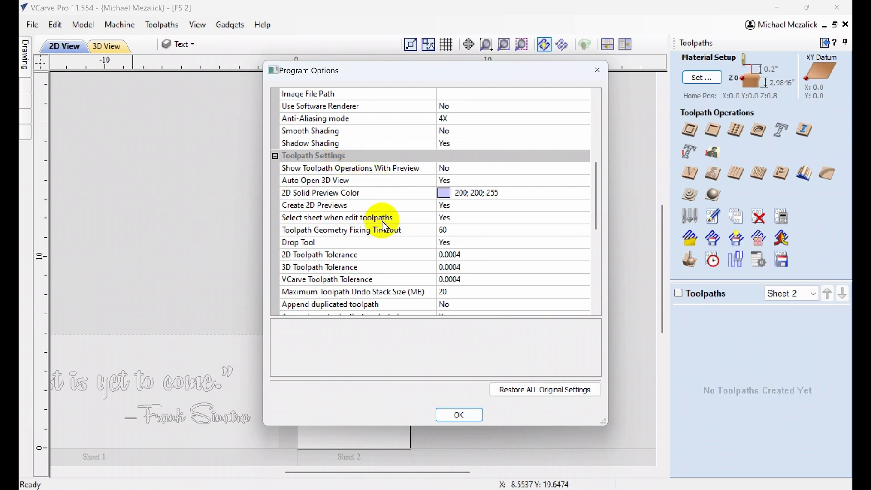
pyautogui.click(415, 219)
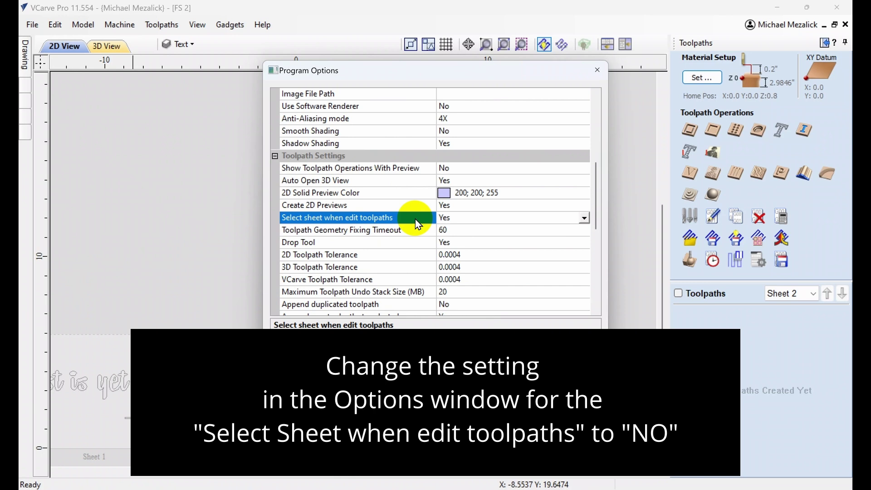
pyautogui.click(585, 219)
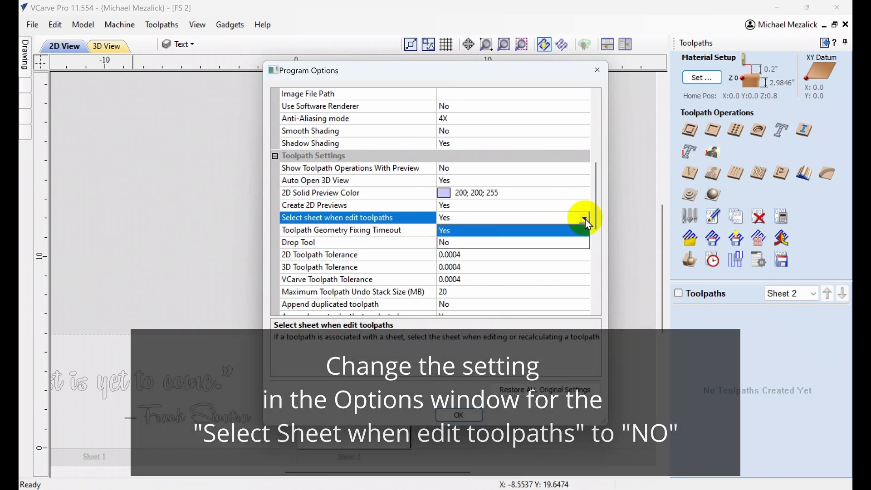
pyautogui.click(546, 243)
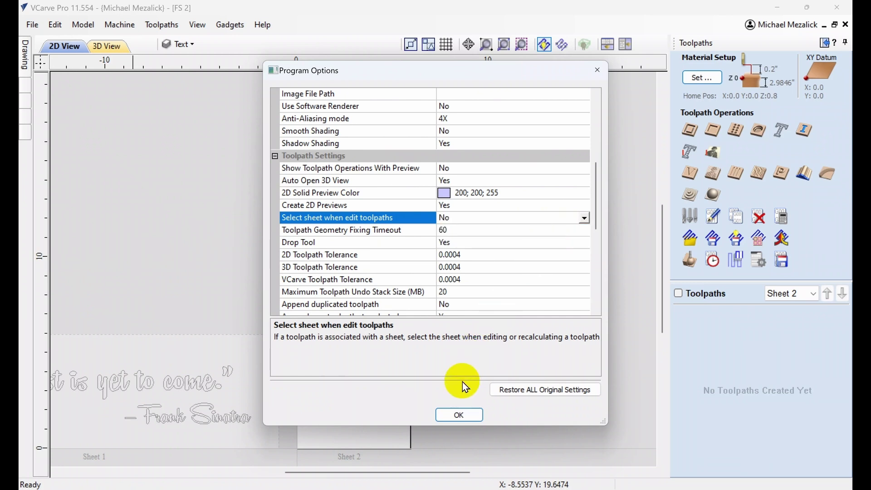
pyautogui.click(458, 415)
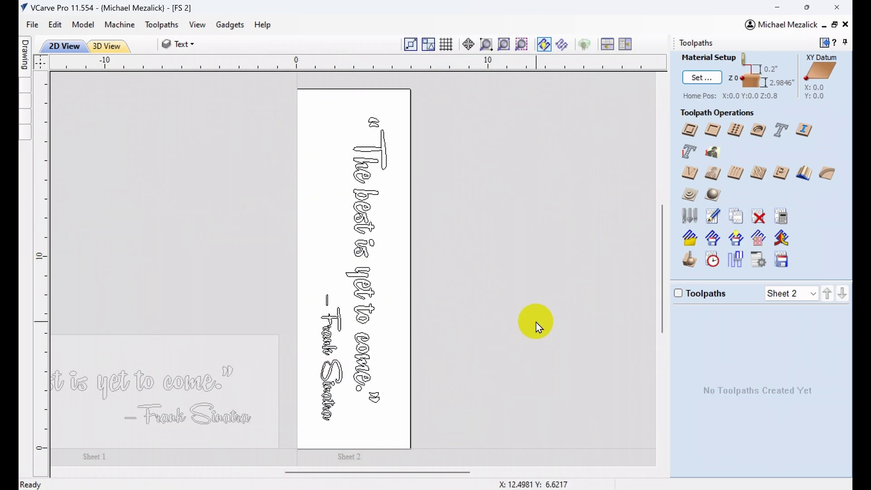
# Recalculate all toolpaths while Sheet 2 is active and check the V-Carve 1 toolpath's details
pyautogui.click(781, 219)
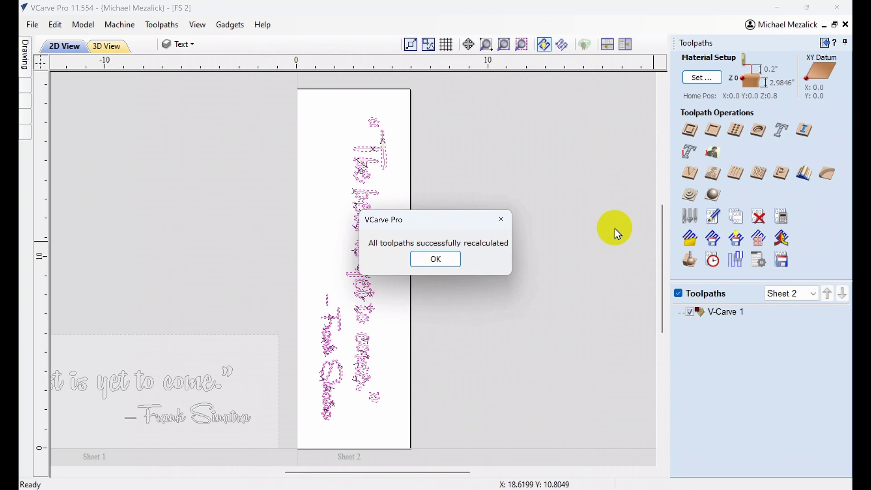
pyautogui.click(452, 258)
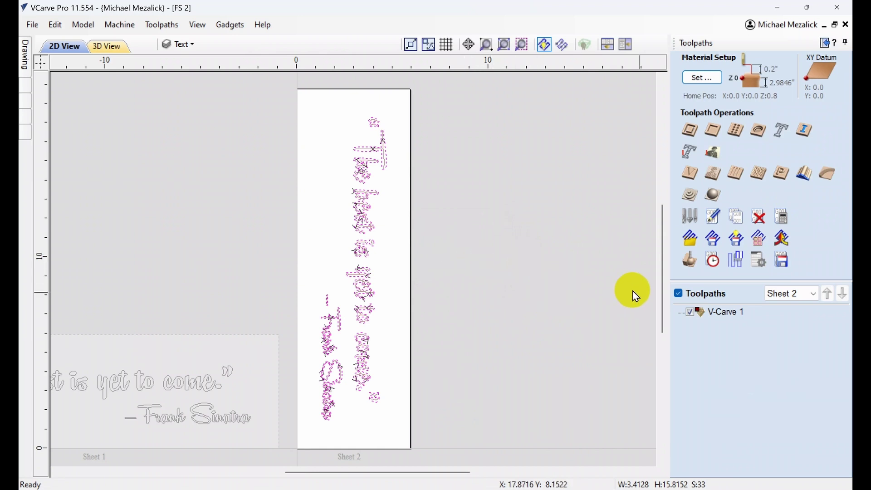
pyautogui.moveTo(720, 315)
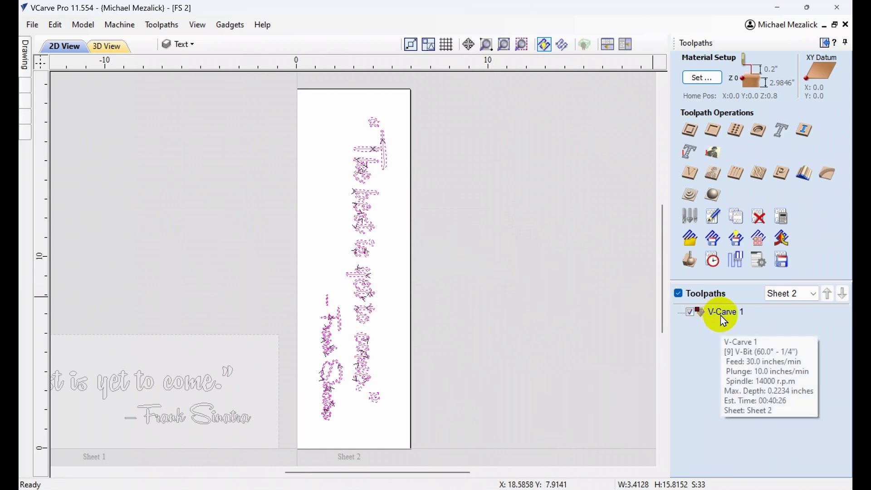
# Preview all toolpaths on Sheet 2 in 3D and examine the carved quote
pyautogui.click(694, 264)
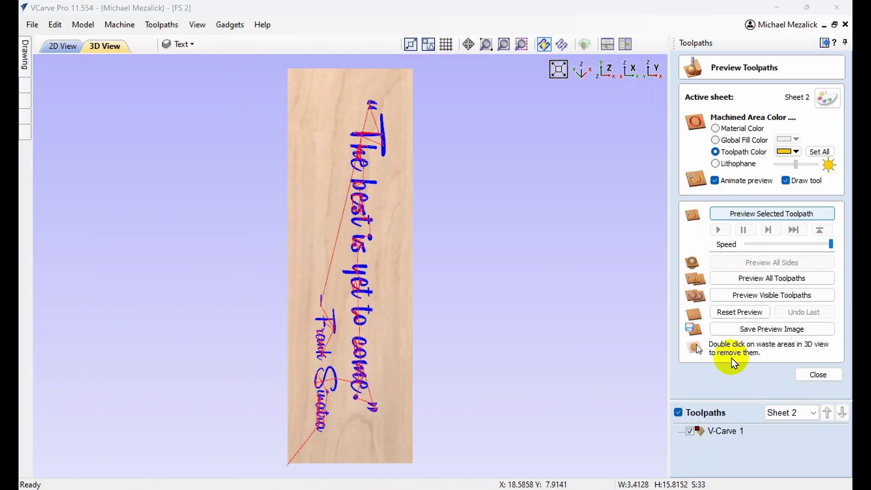
pyautogui.click(750, 279)
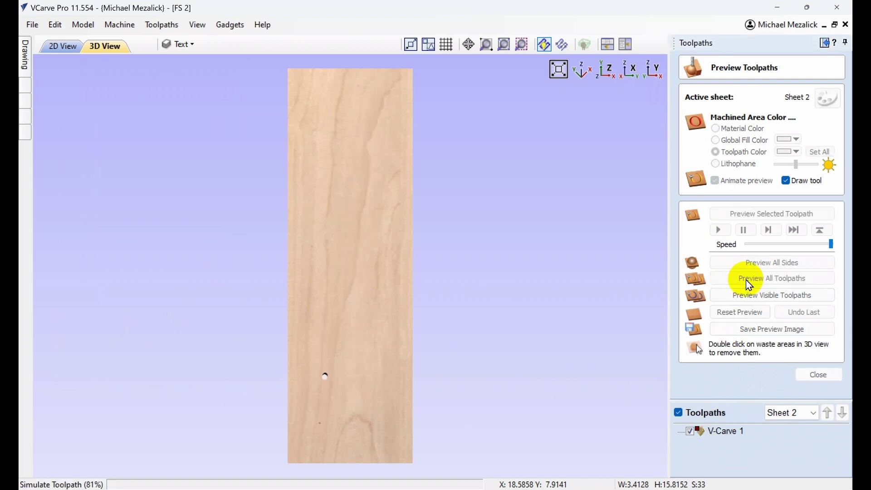
pyautogui.moveTo(389, 432); pyautogui.dragTo(581, 318)
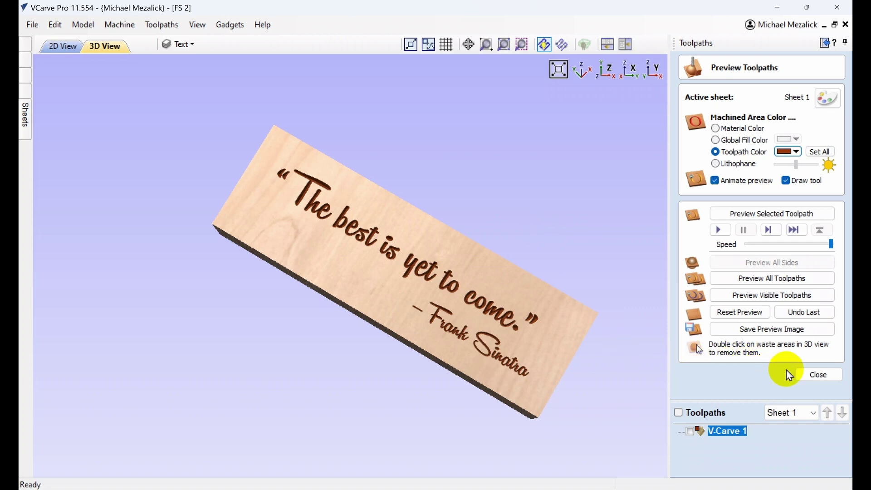
pyautogui.click(804, 376)
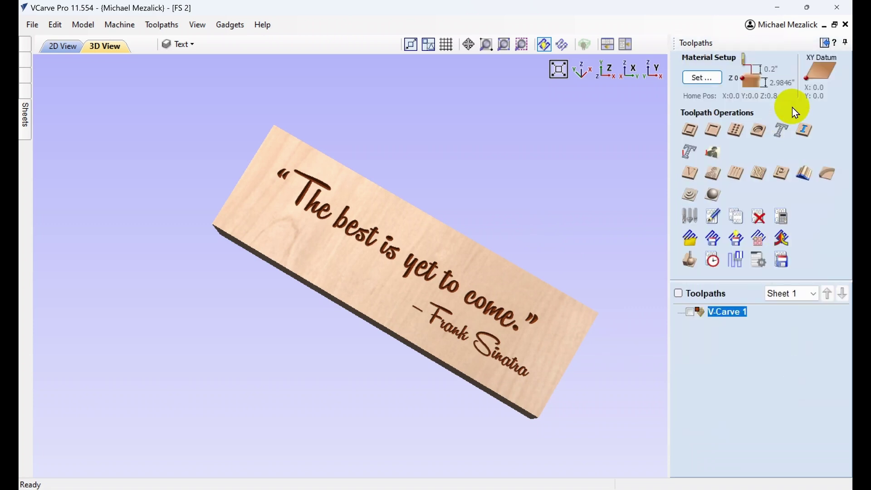
# Add a third sheet with a width and height of 12 inches and a thickness of 0.75 inches
pyautogui.click(824, 43)
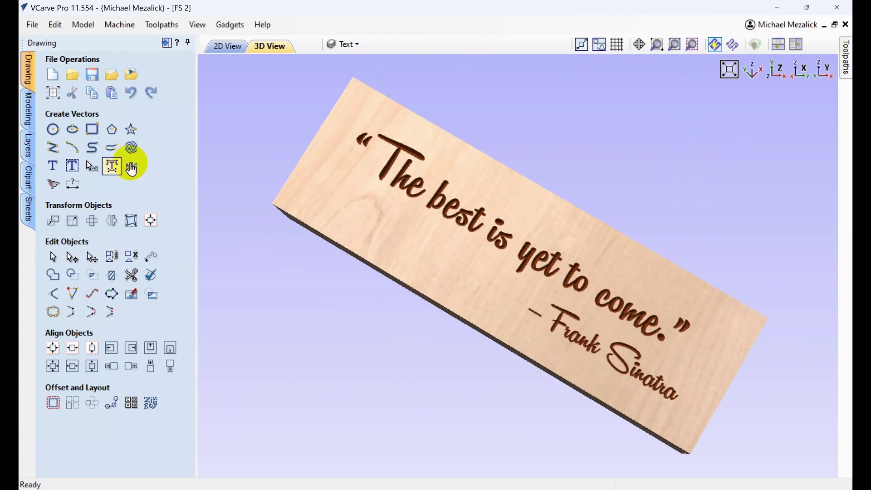
pyautogui.click(29, 215)
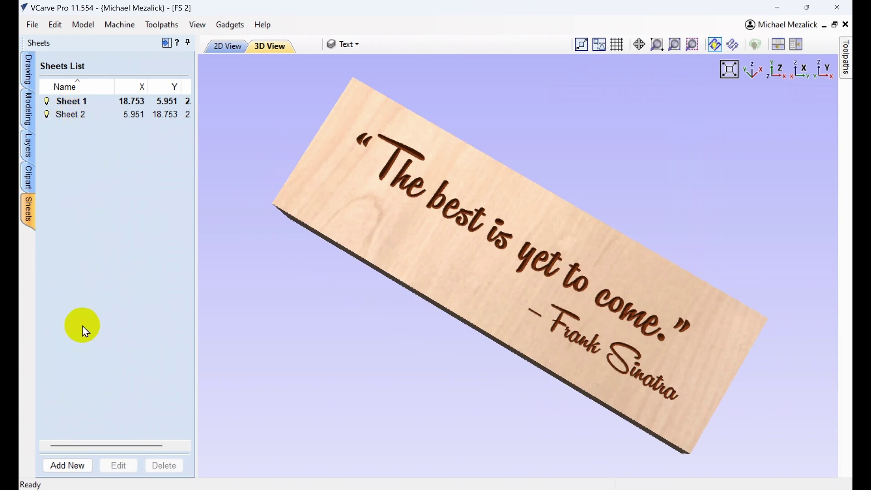
pyautogui.click(74, 465)
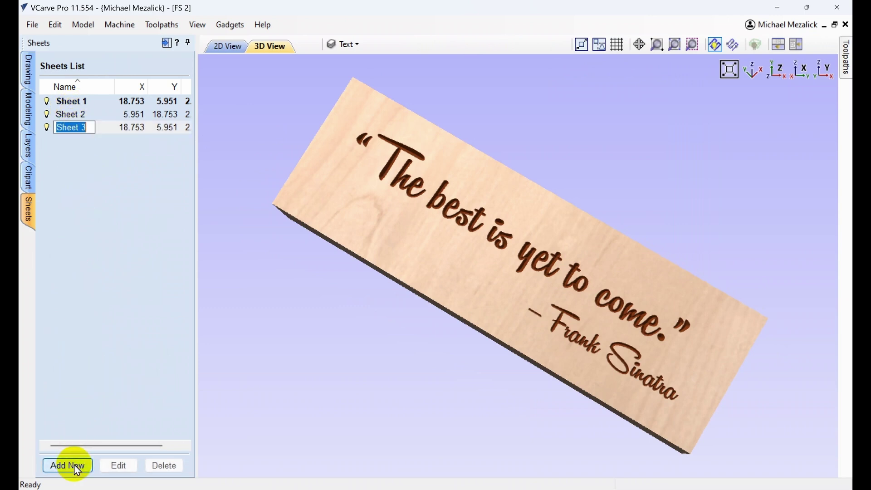
pyautogui.click(110, 463)
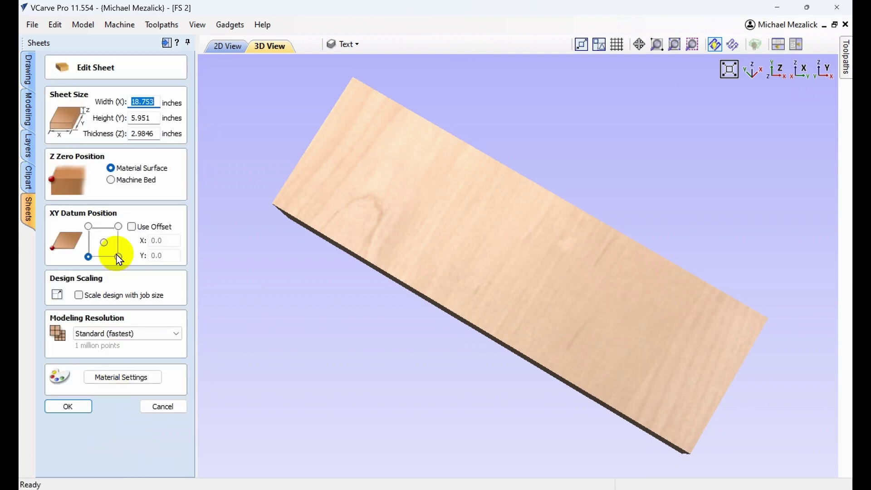
pyautogui.write('12')
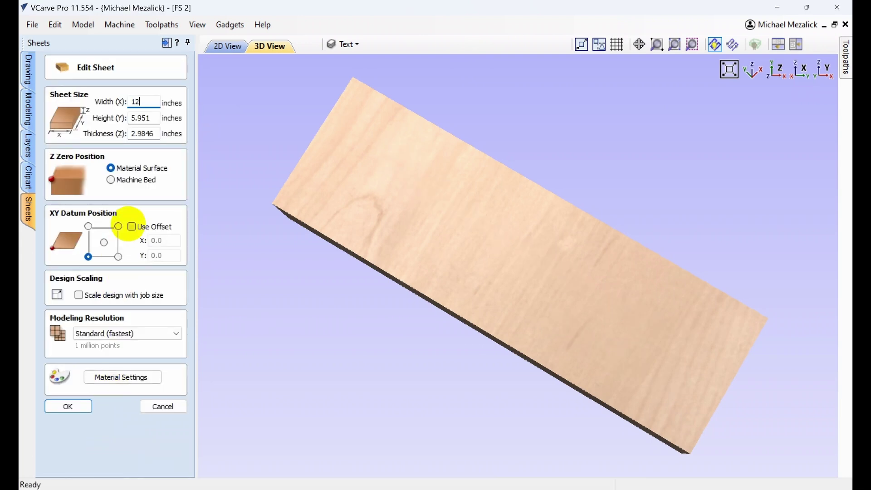
pyautogui.press('Tab')
pyautogui.write('12')
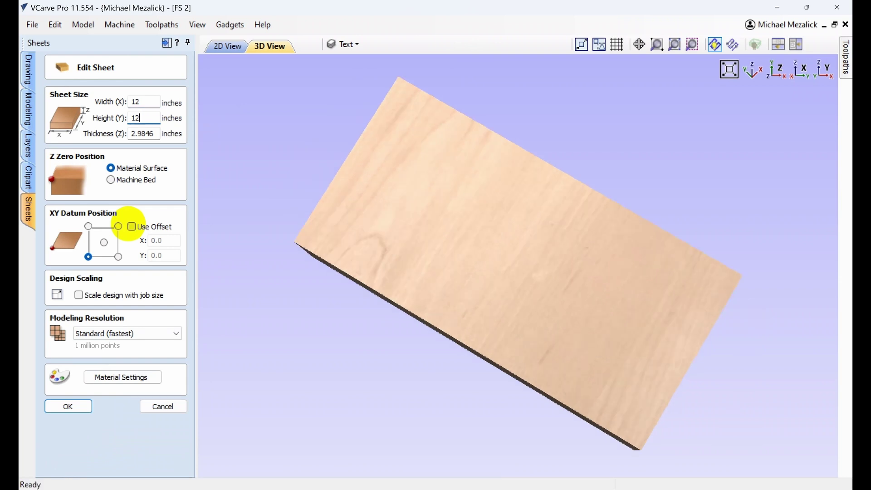
pyautogui.press('Return')
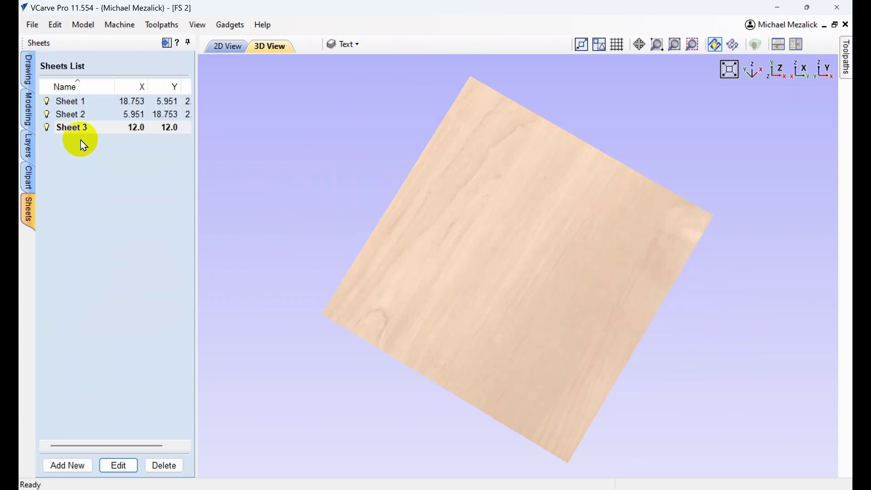
# Draw a circle of 4.75-inch radius on Sheet 3, centred at about X 5.59, Y 6
pyautogui.click(227, 50)
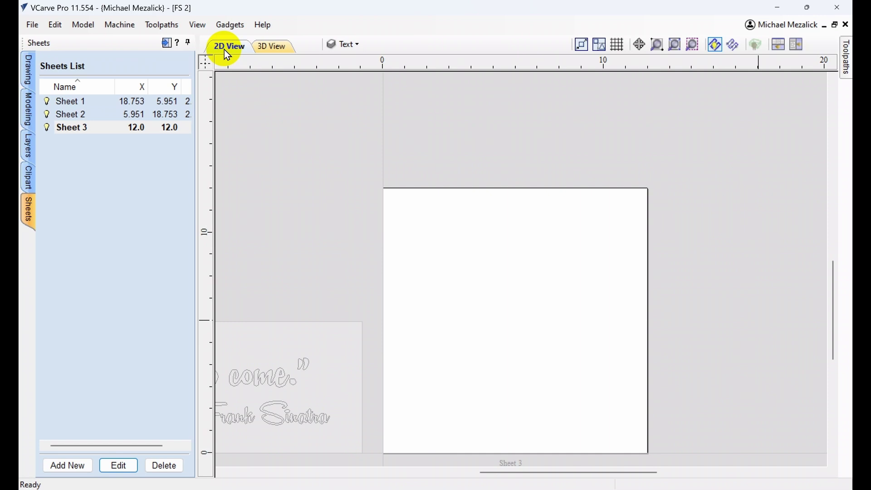
pyautogui.click(29, 68)
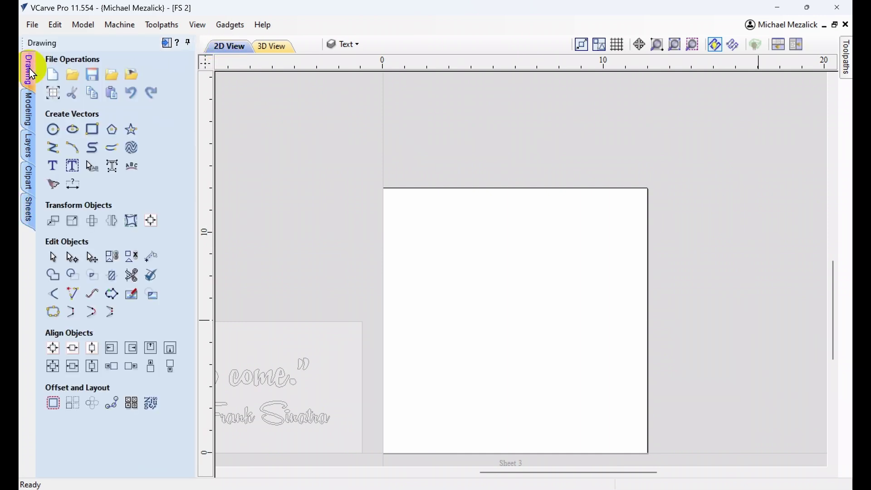
pyautogui.click(53, 129)
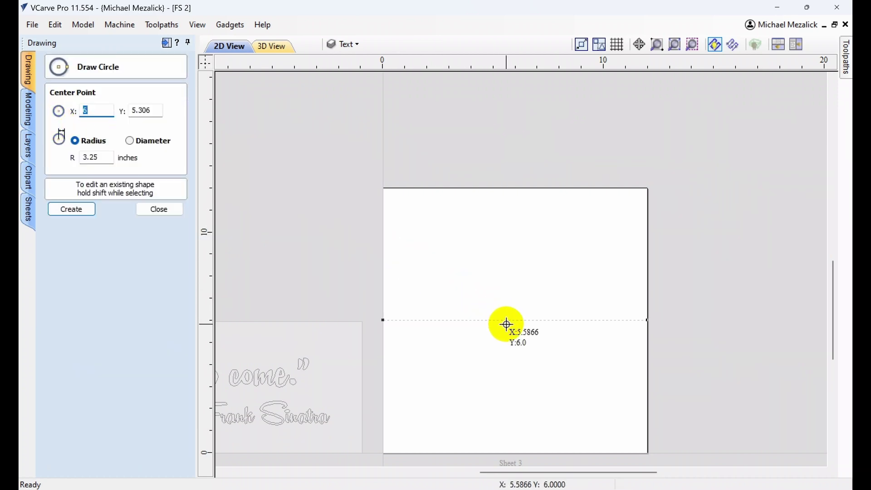
pyautogui.moveTo(506, 324); pyautogui.dragTo(586, 386)
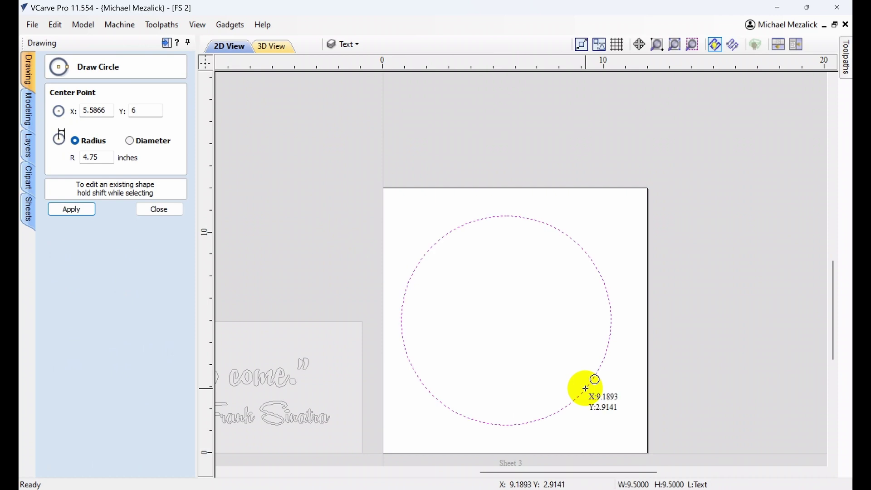
pyautogui.click(164, 213)
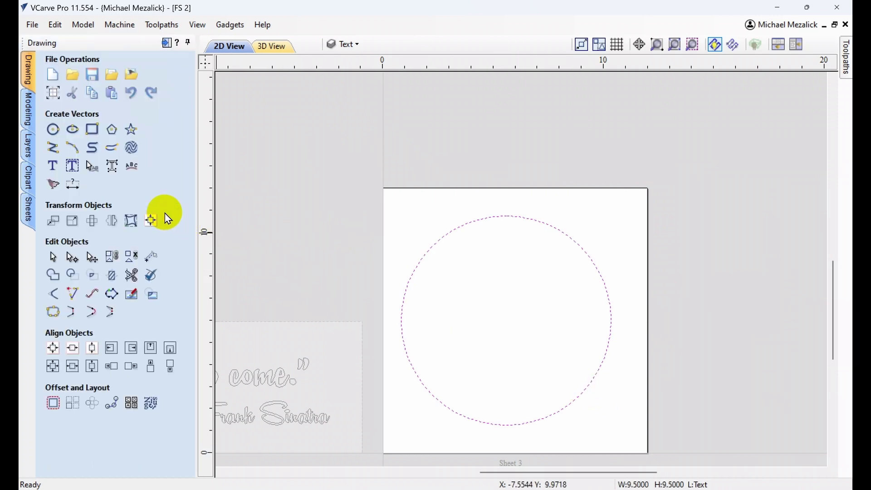
# Offset the circle on Sheet 3 inwards by 0.1 inches, keeping the original
pyautogui.click(54, 403)
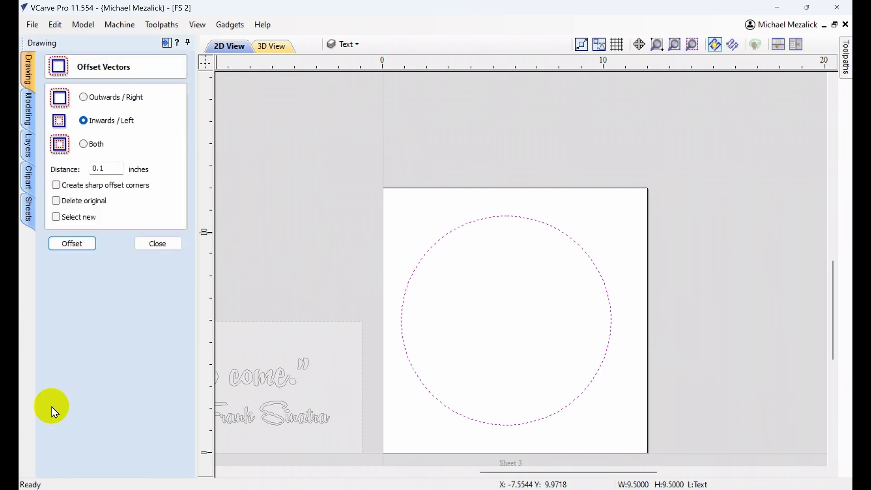
pyautogui.click(73, 245)
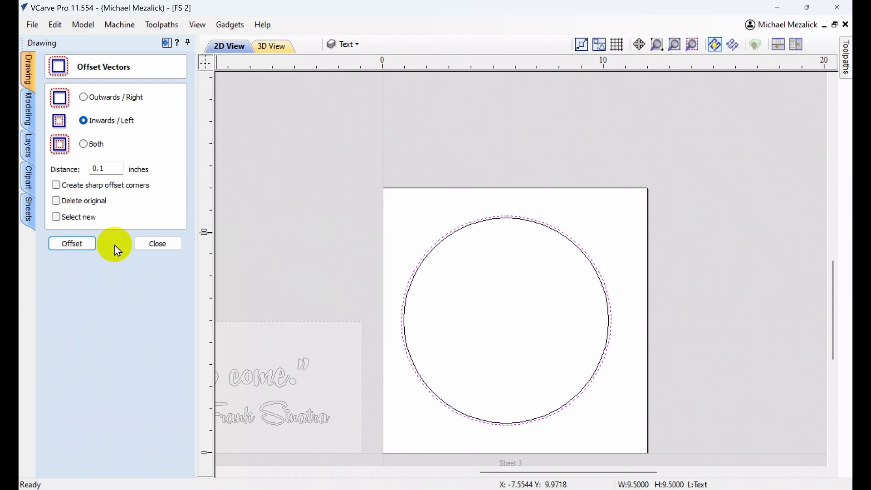
pyautogui.click(157, 245)
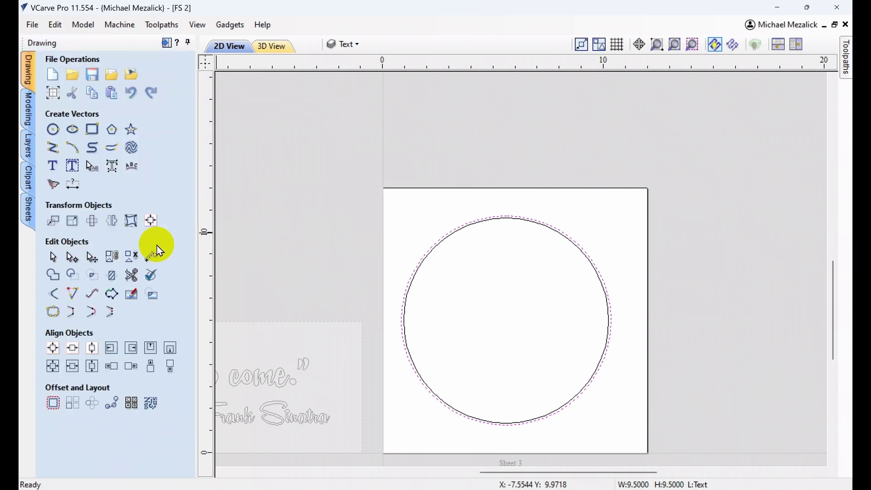
# Select both concentric circles on Sheet 3 and recalculate all toolpaths
pyautogui.click(424, 304)
pyautogui.moveTo(424, 304); pyautogui.dragTo(394, 277)
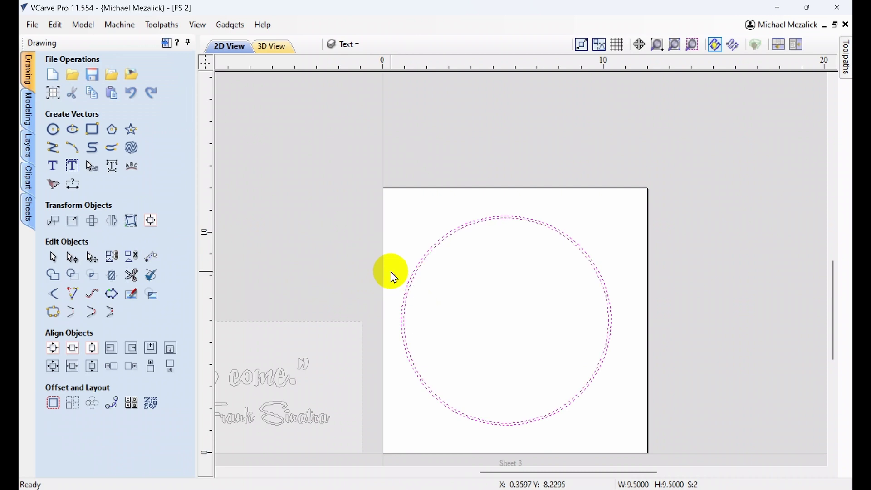
pyautogui.click(167, 42)
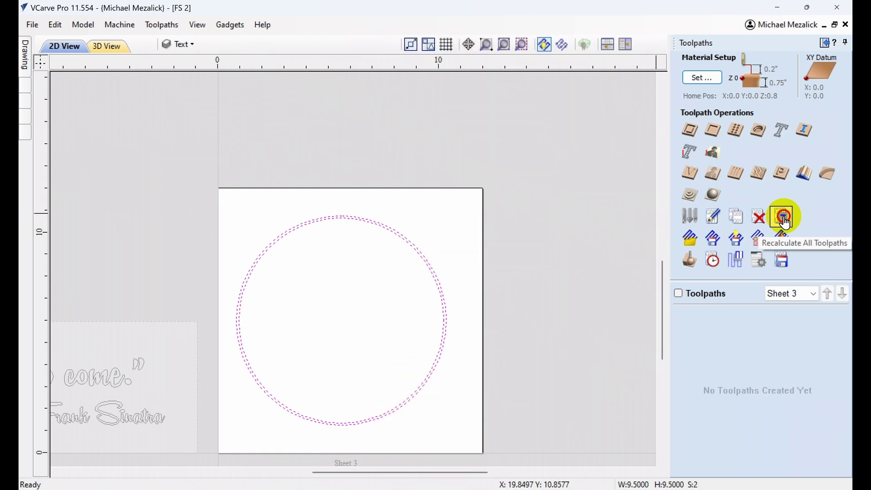
pyautogui.click(785, 221)
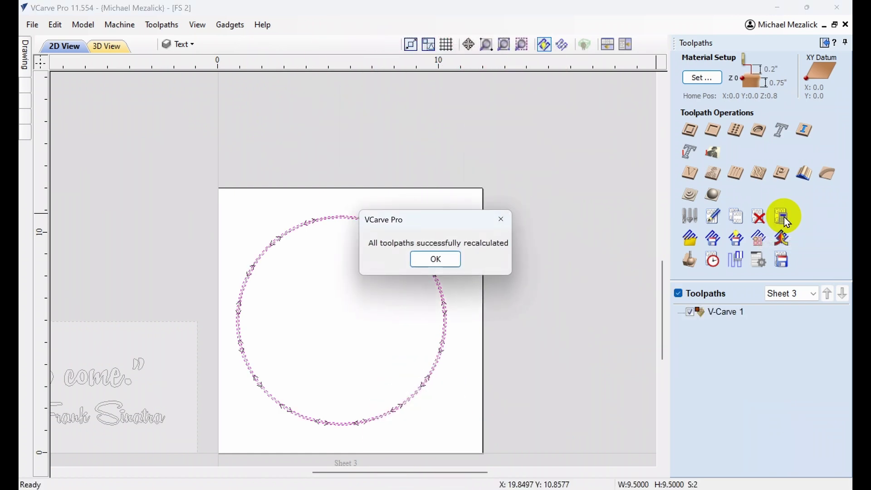
pyautogui.click(430, 260)
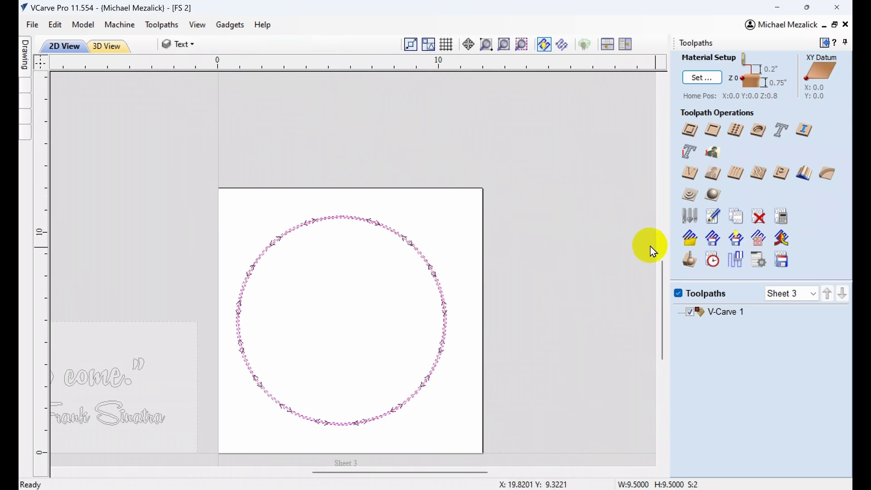
# Preview all toolpaths on Sheet 3 in 3D, inspect the carved circle at an angle and close the preview
pyautogui.click(690, 260)
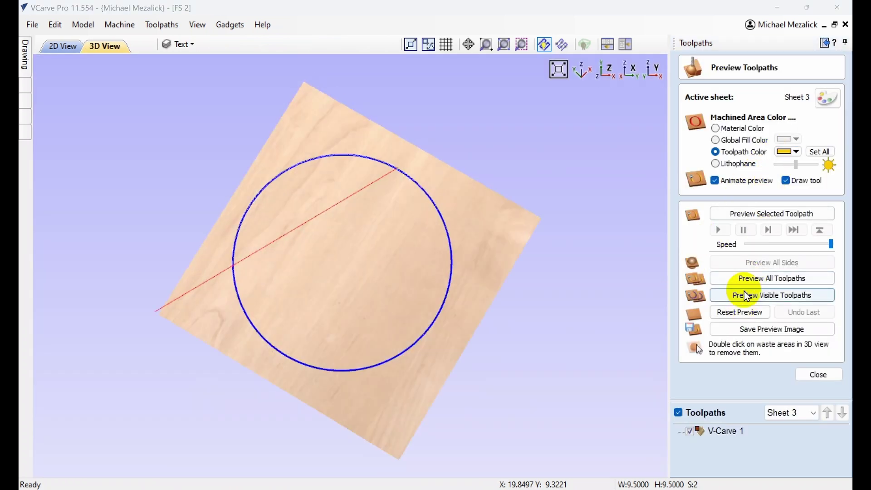
pyautogui.click(753, 279)
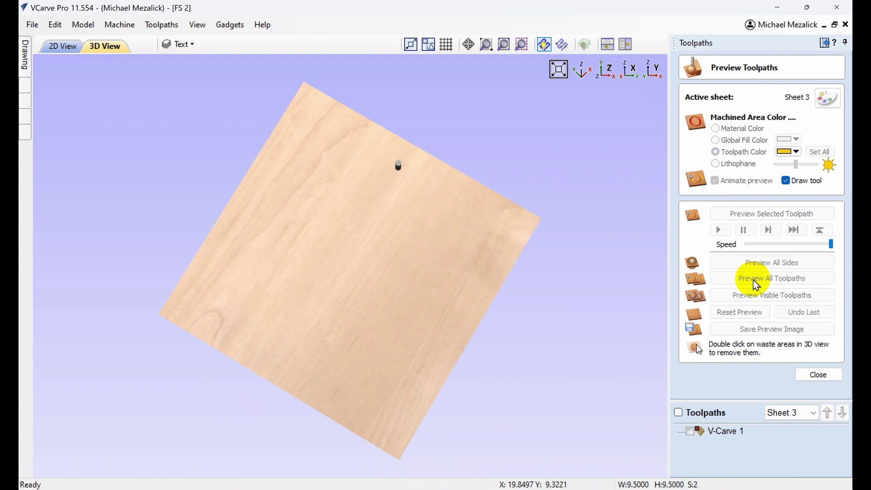
pyautogui.moveTo(486, 375); pyautogui.dragTo(440, 342)
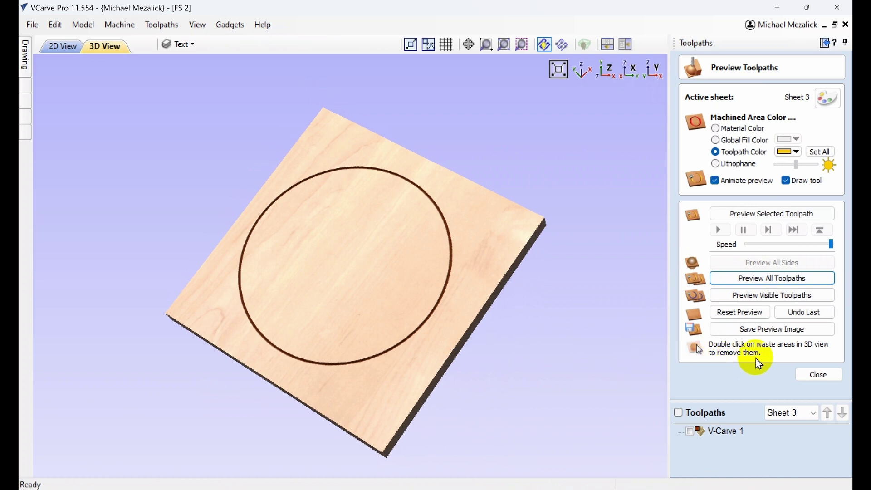
pyautogui.click(815, 375)
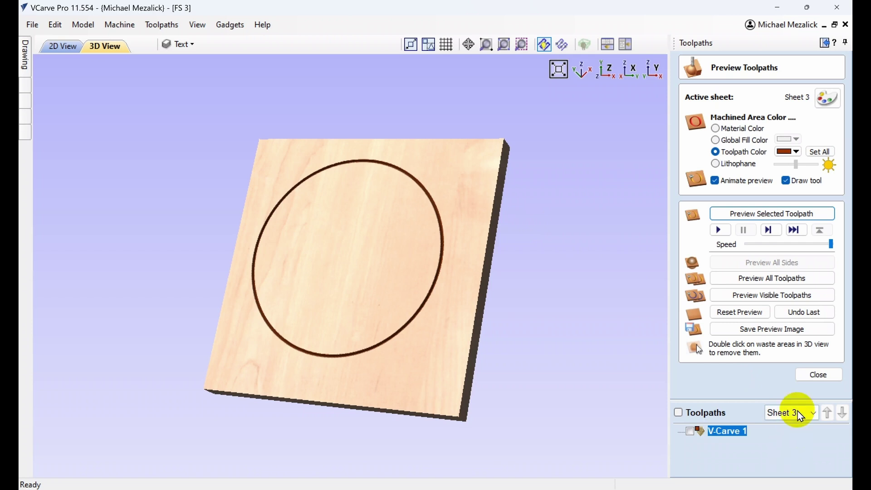
pyautogui.click(816, 376)
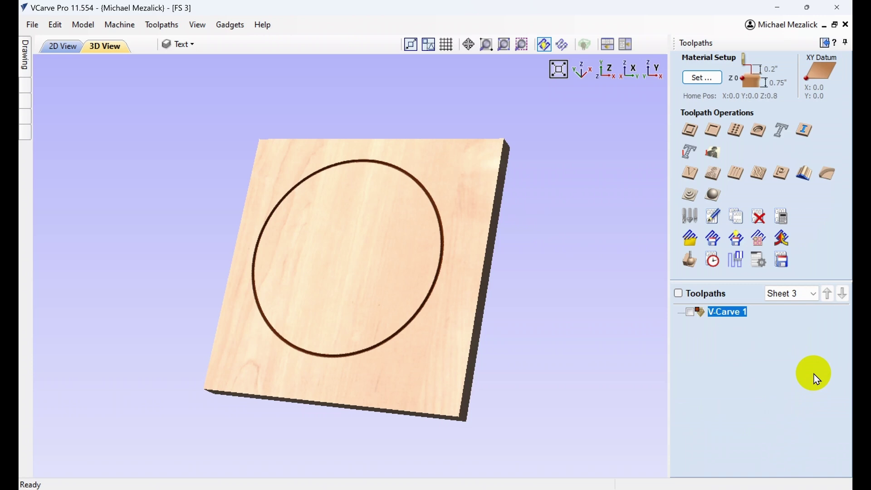
# Show the 2D and 3D views side by side and activate Sheet 1 and Sheet 2 in turn to check their toolpaths
pyautogui.click(626, 44)
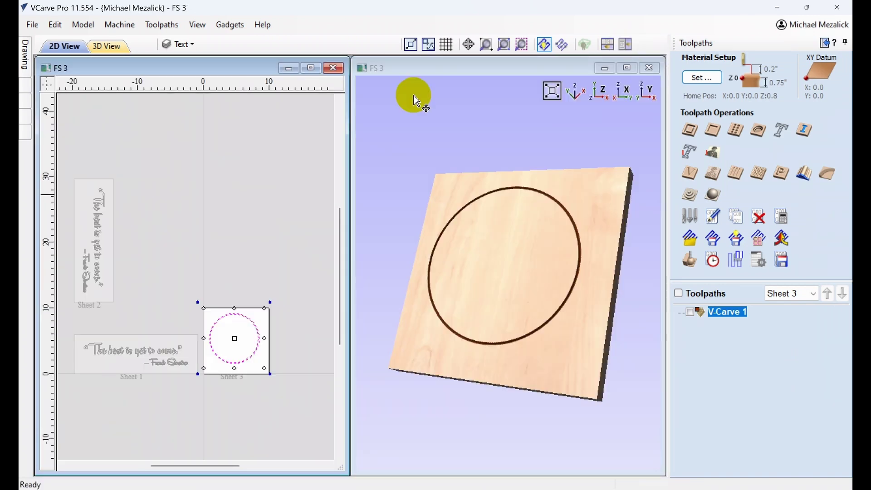
pyautogui.click(117, 360)
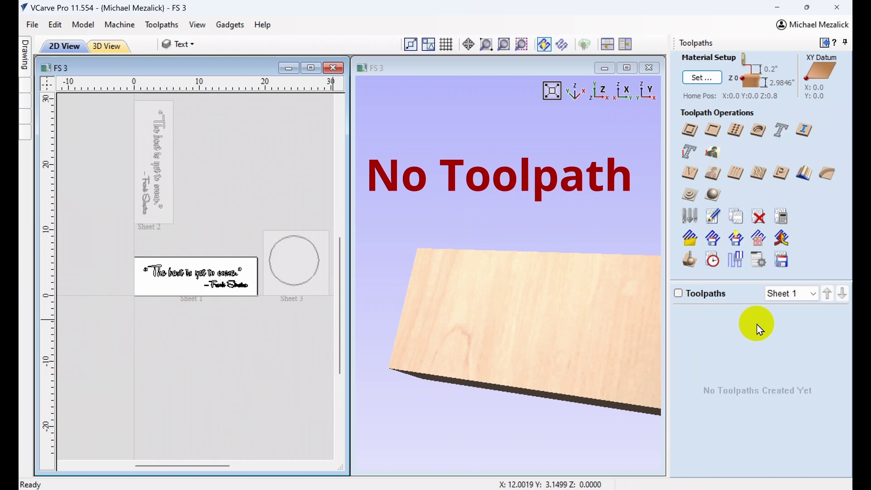
pyautogui.click(155, 203)
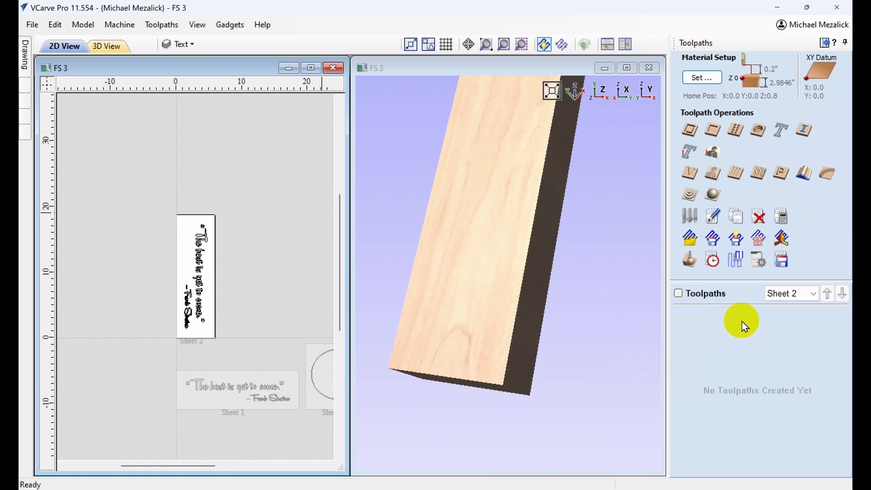
# Show Sheet 2 from above in 3D and recalculate all toolpaths for it
pyautogui.click(599, 93)
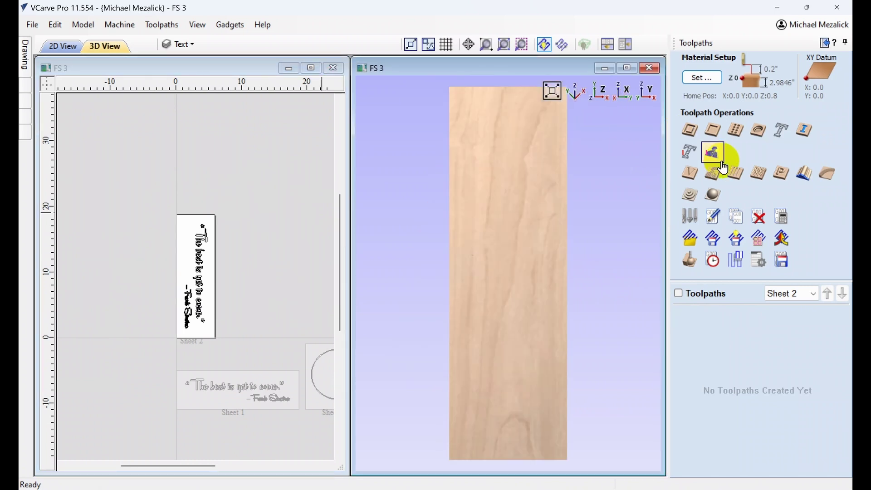
pyautogui.click(781, 220)
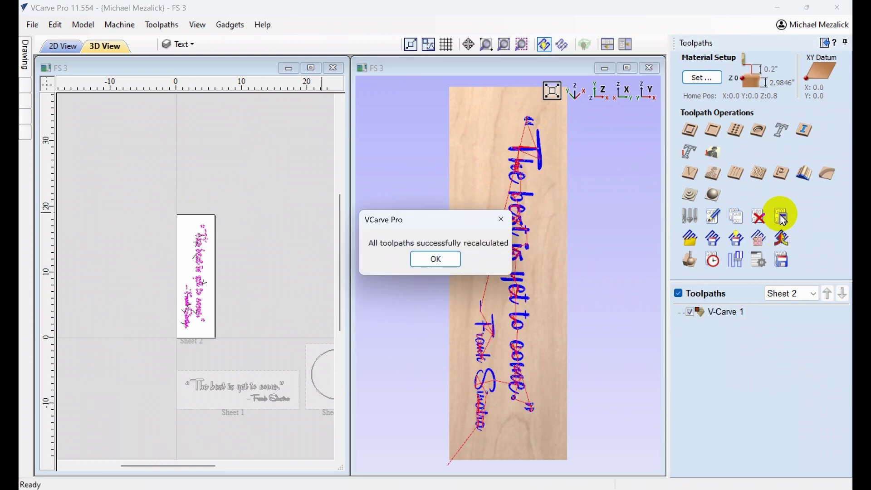
pyautogui.click(436, 260)
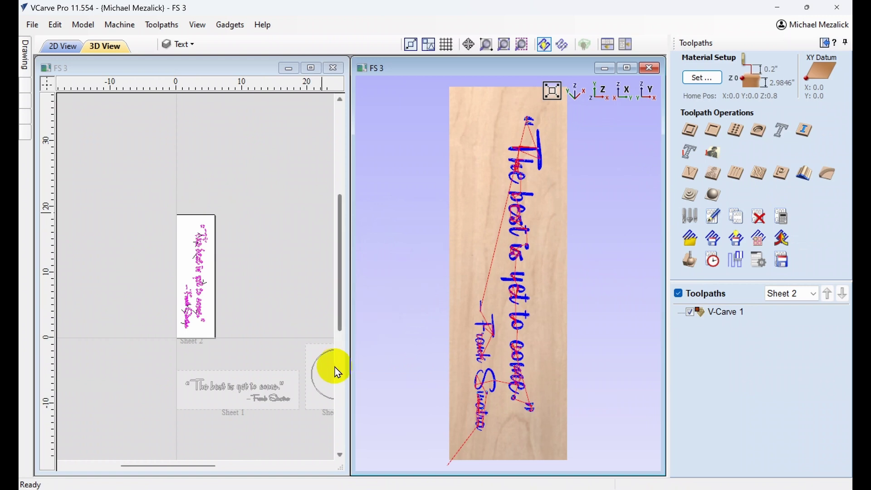
# Check Sheet 3 for toolpaths, and recalculate all toolpaths with Sheet 1 active
pyautogui.click(326, 379)
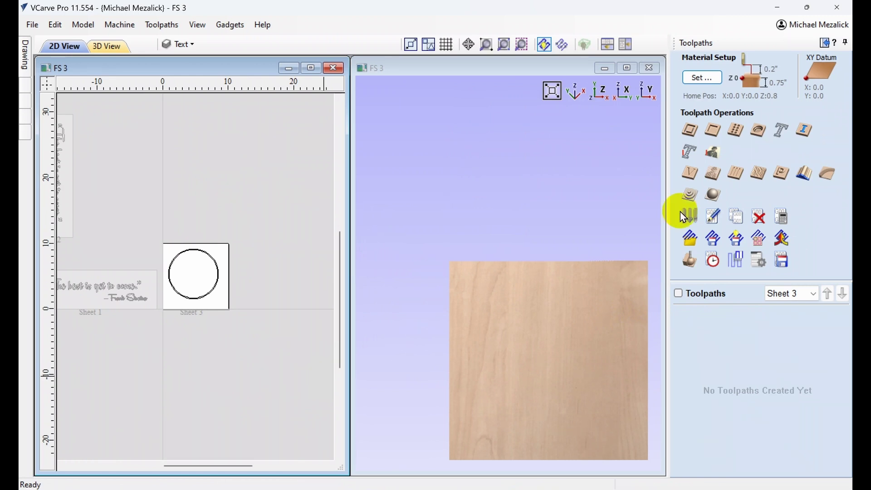
pyautogui.click(599, 94)
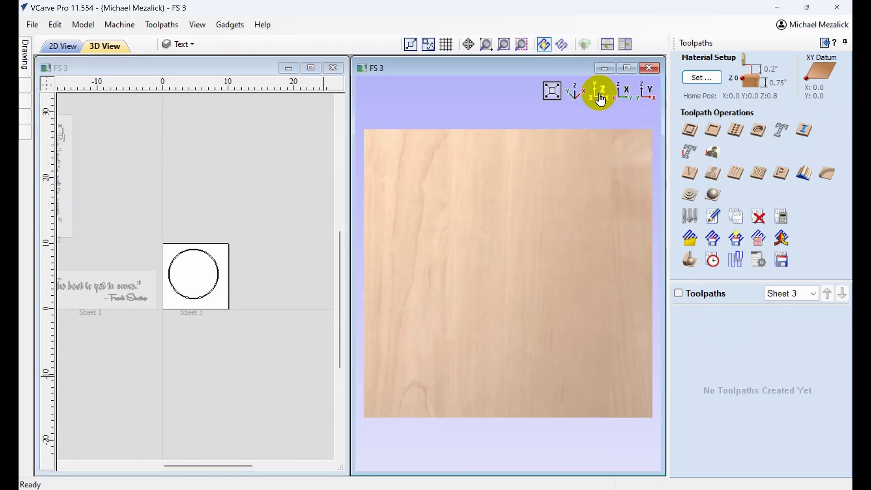
pyautogui.click(127, 290)
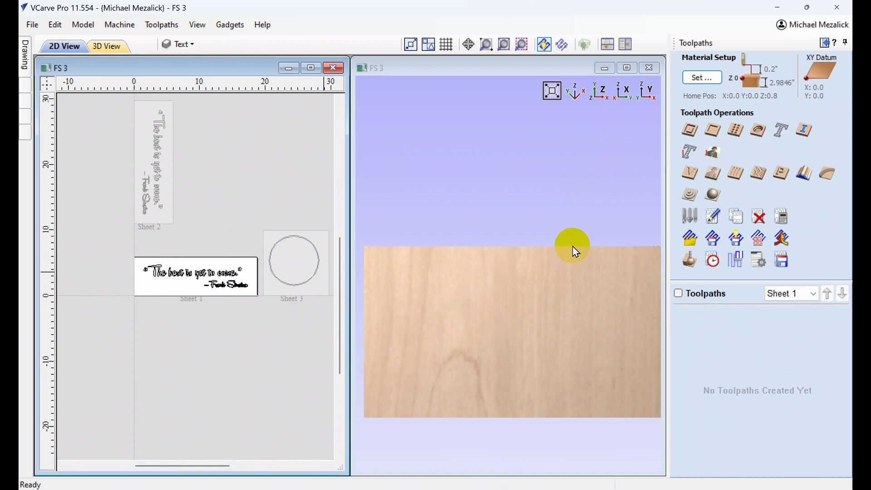
pyautogui.click(784, 219)
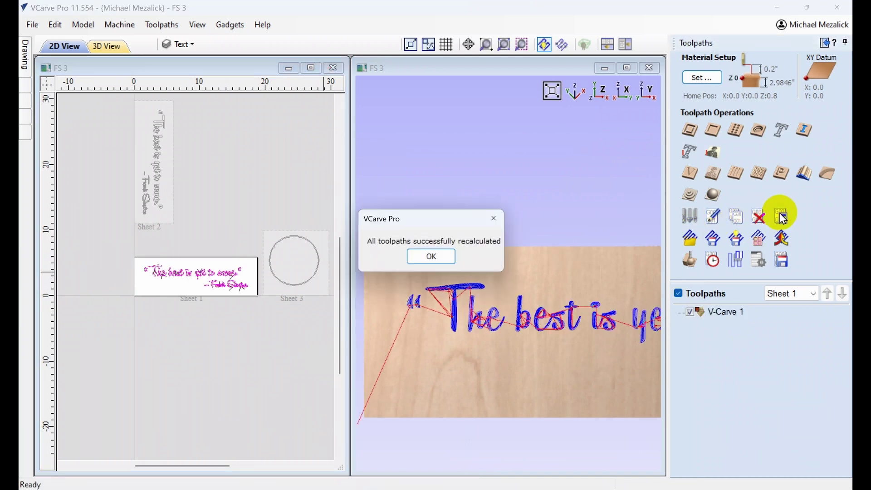
pyautogui.click(438, 259)
# Set the machined toolpath colour to dark brown and preview all toolpaths on Sheet 1 from above
pyautogui.click(691, 259)
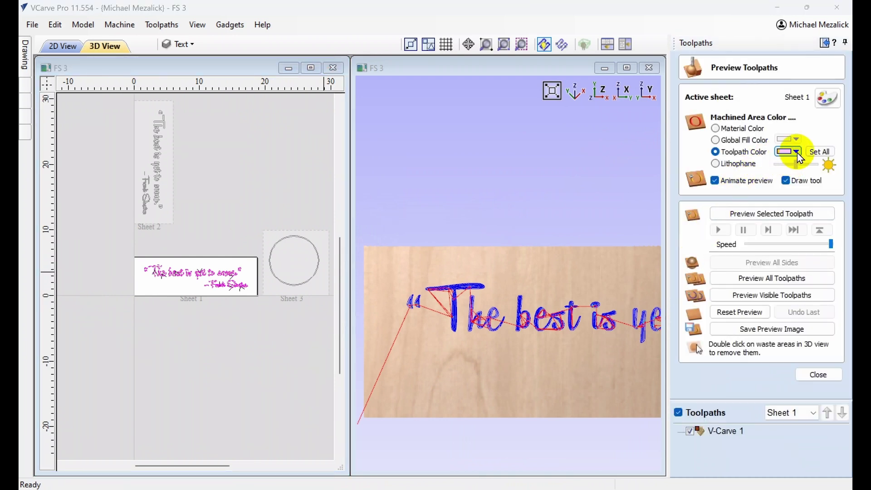
pyautogui.click(796, 153)
pyautogui.click(772, 186)
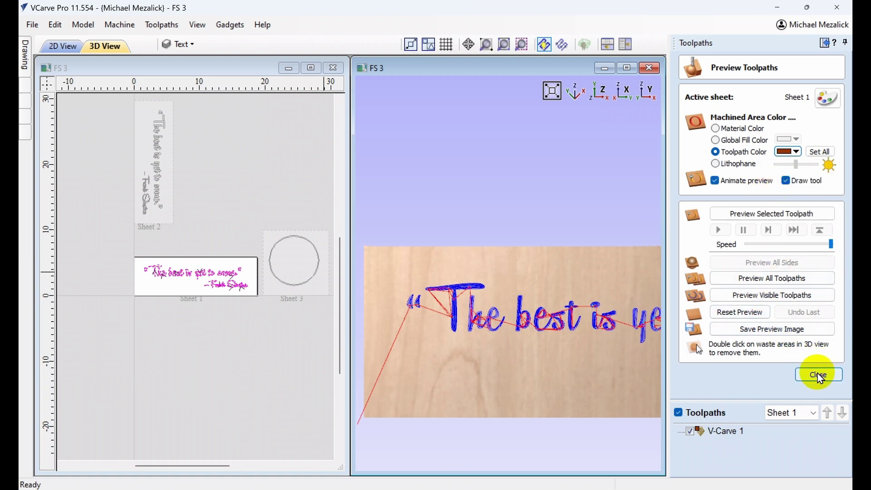
pyautogui.click(779, 278)
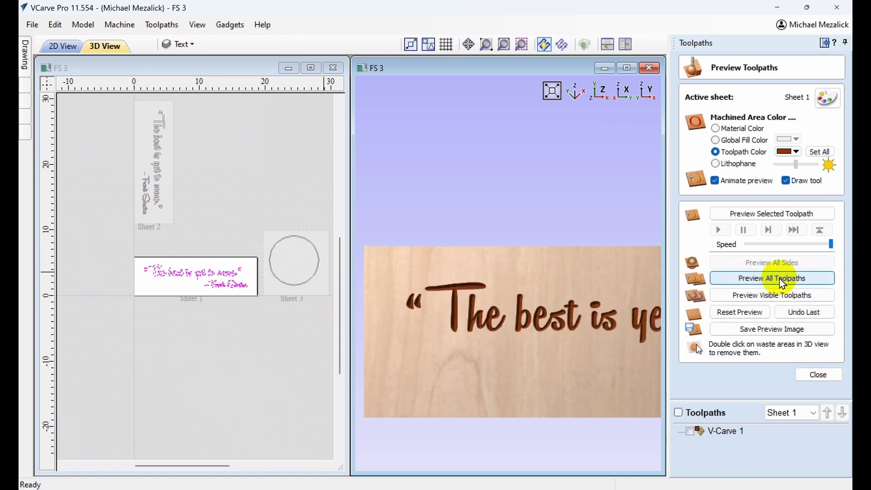
pyautogui.click(603, 91)
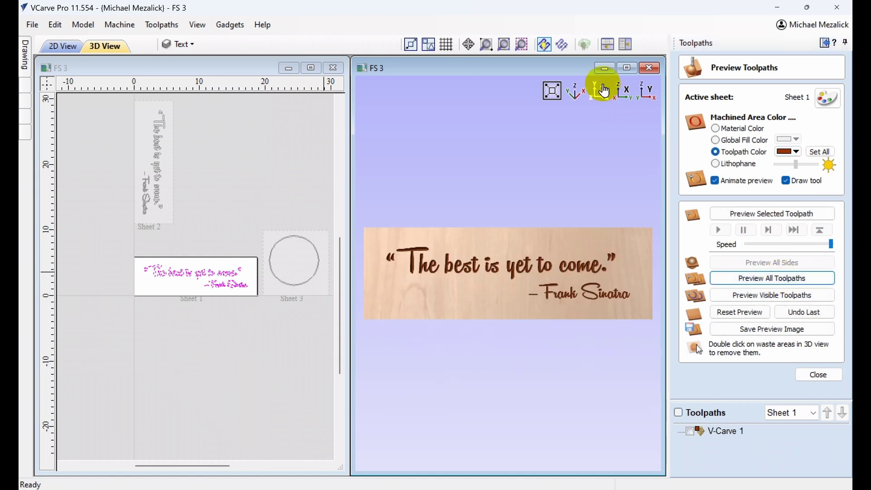
pyautogui.click(627, 68)
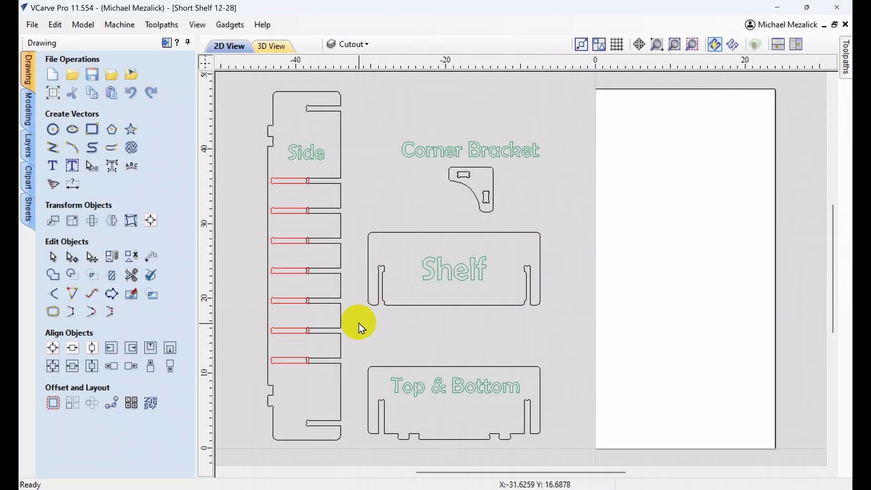
# Centre the Side part with its slots on the material and nudge it horizontally to near the sheet's left edge
pyautogui.click(299, 295)
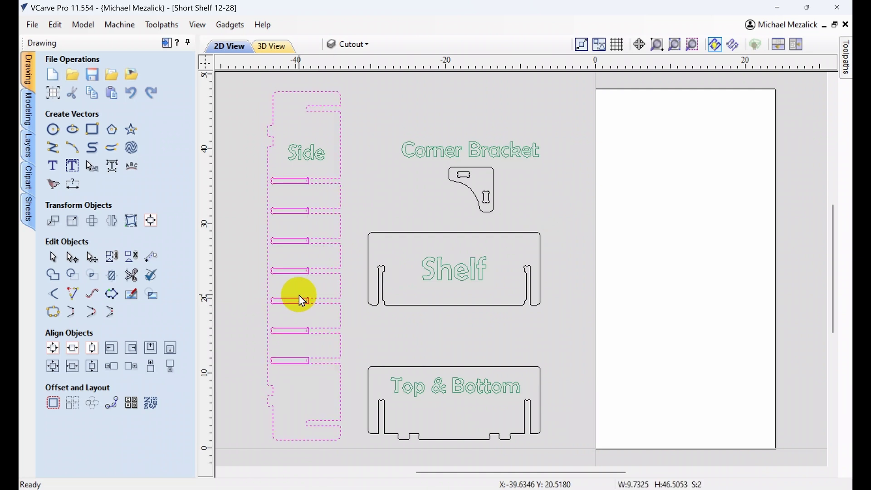
pyautogui.click(53, 349)
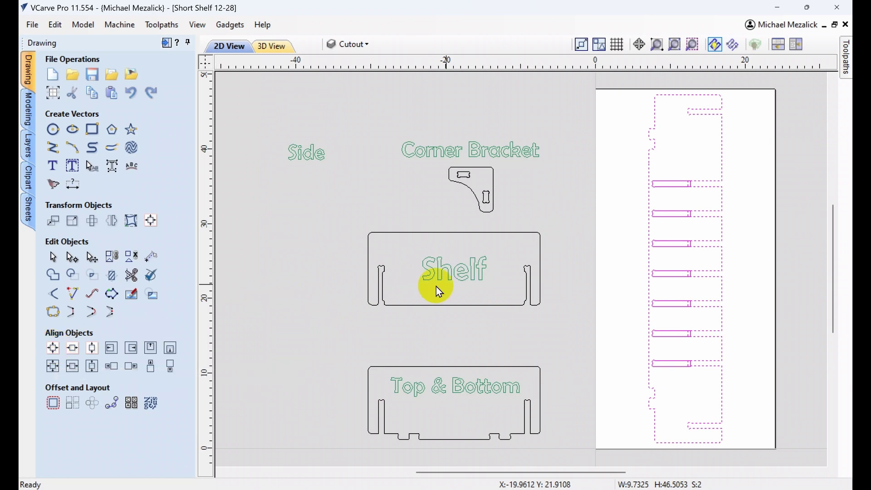
pyautogui.click(719, 241)
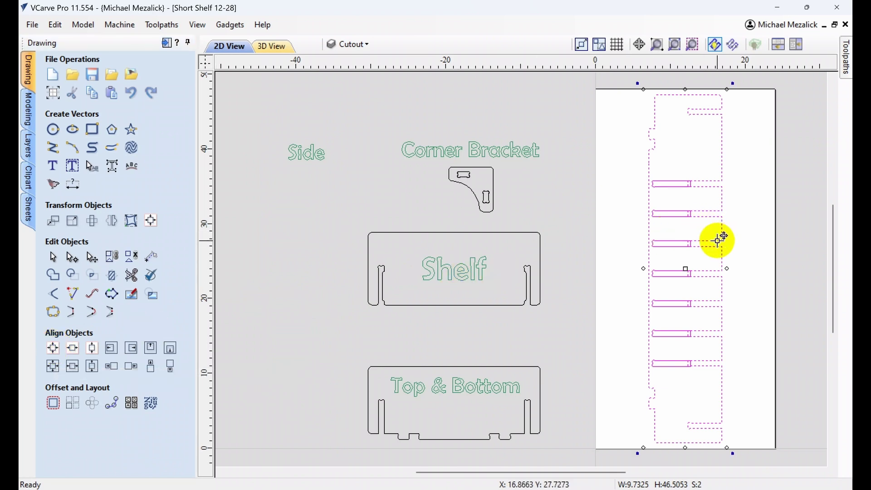
pyautogui.press('Left')
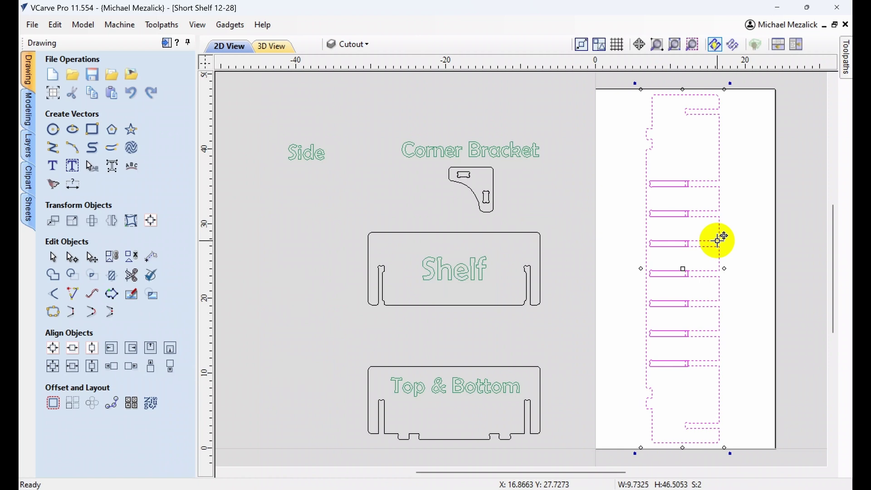
pyautogui.press('Left')
pyautogui.press('Left')
pyautogui.press('Left')
pyautogui.press('Left')
pyautogui.press('Left')
pyautogui.press('Left')
pyautogui.press('Left')
pyautogui.press('Left')
pyautogui.press('Left')
pyautogui.press('Left')
pyautogui.press('Left')
pyautogui.press('Left')
pyautogui.press('Left')
pyautogui.press('Left')
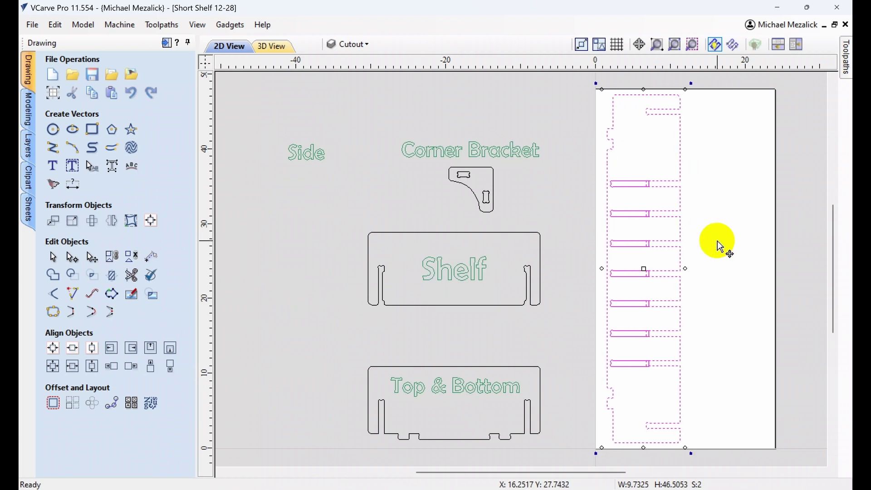
pyautogui.press('Left')
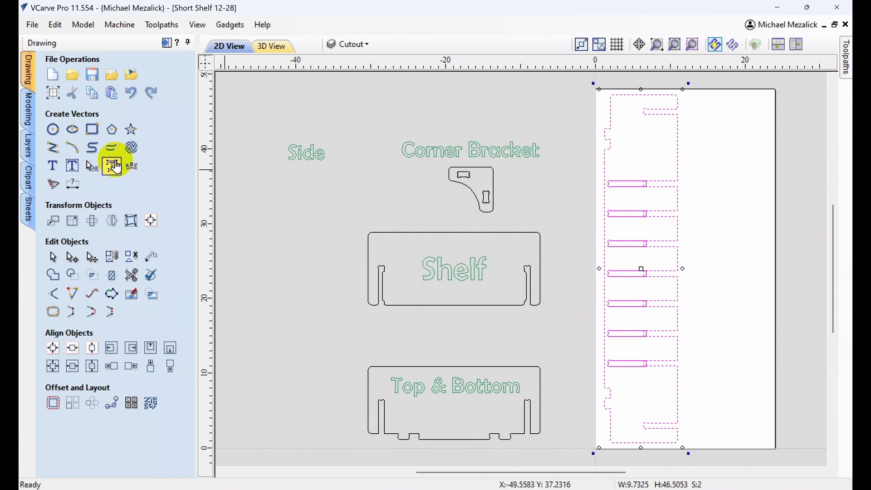
# Create a horizontally mirrored copy of the Side part about the job centre
pyautogui.click(112, 220)
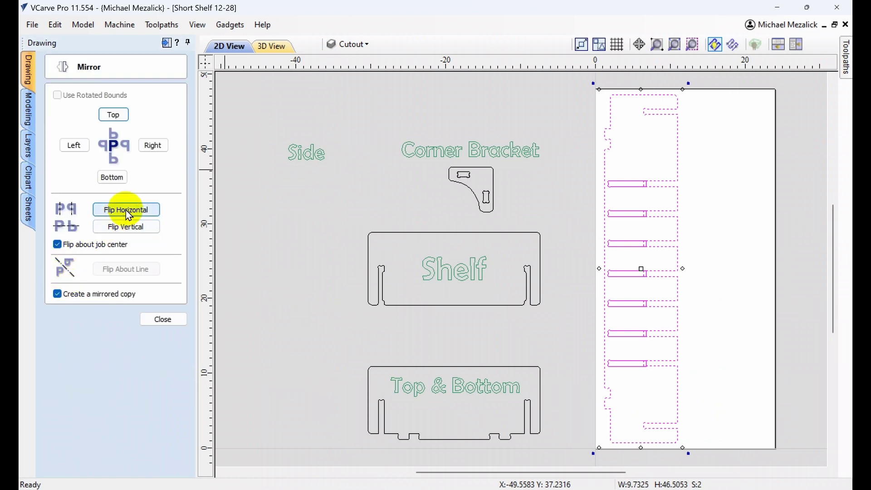
pyautogui.click(128, 212)
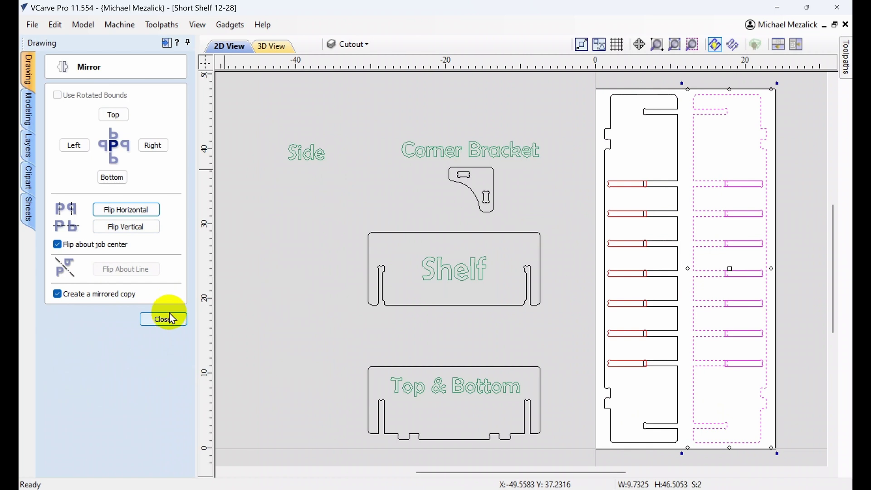
pyautogui.click(166, 320)
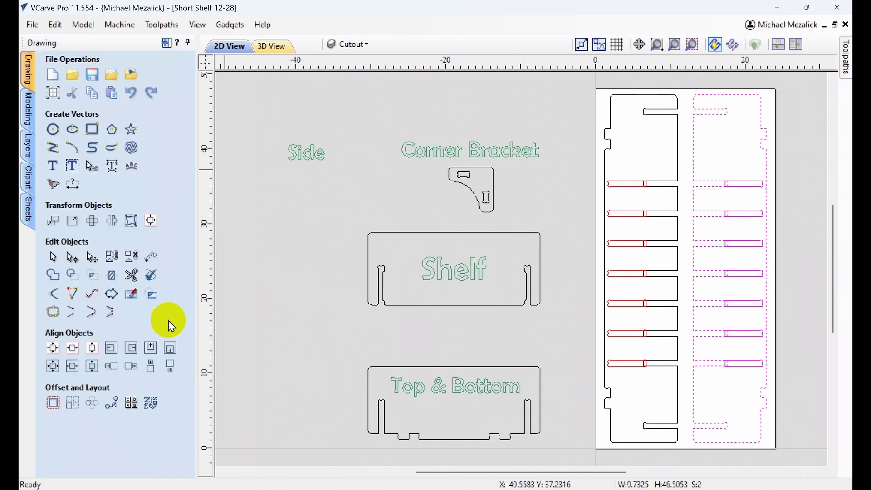
# Select the Corner Bracket and Shelf parts in turn to examine the pieces still outside the sheet
pyautogui.click(306, 318)
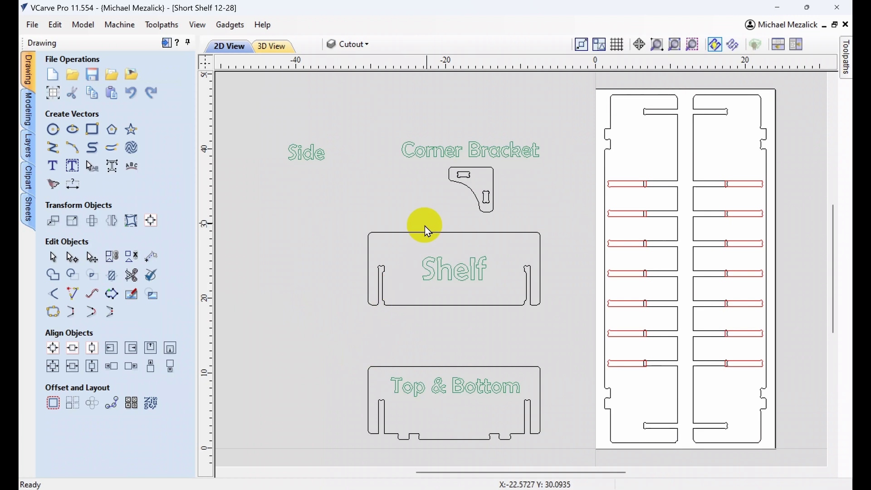
pyautogui.click(475, 197)
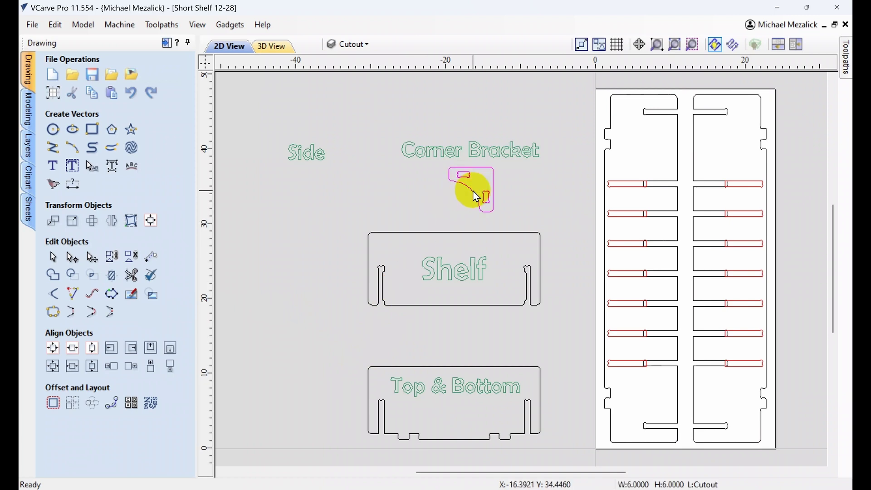
pyautogui.click(469, 234)
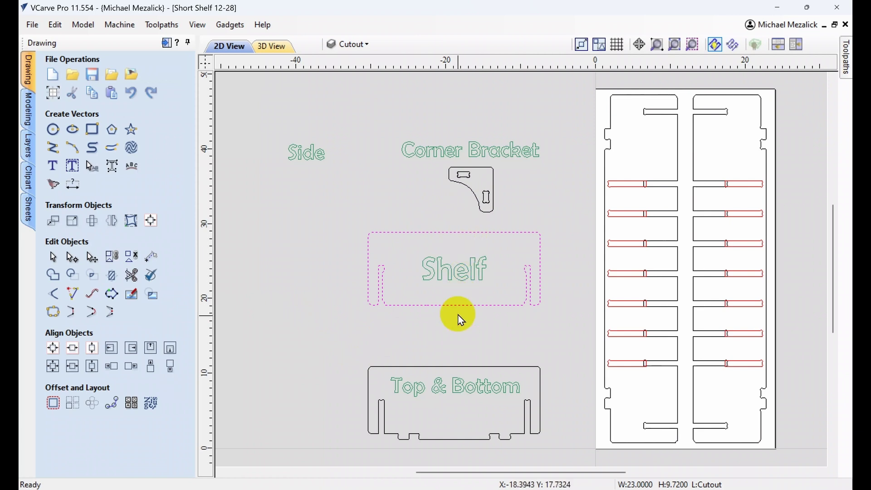
# Set the number of copies for the Top & Bottom part to 2 in the Nest Parts settings
pyautogui.click(445, 367)
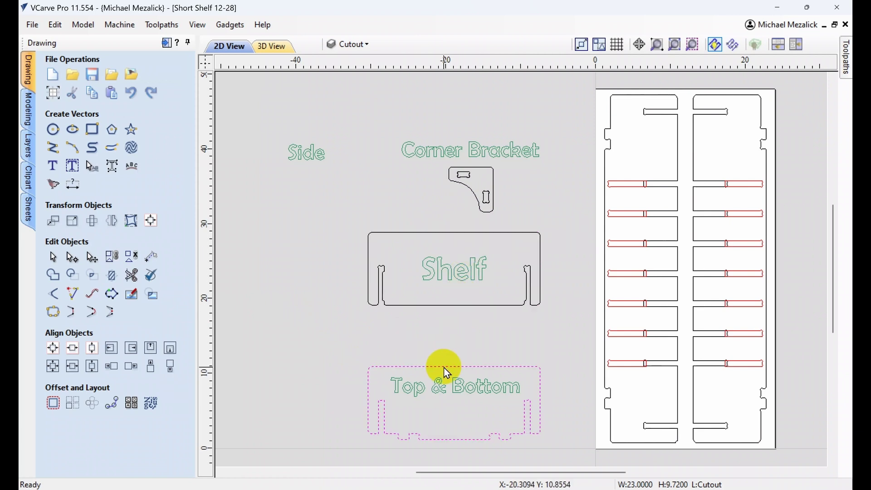
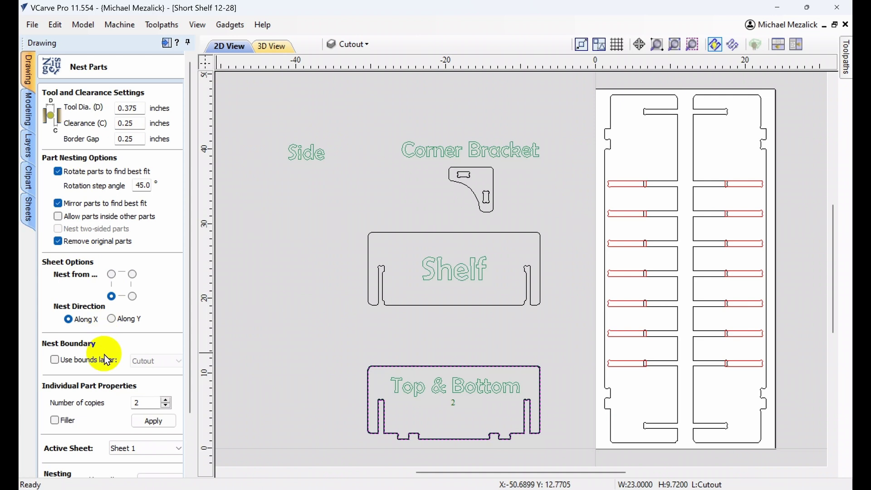
pyautogui.click(135, 402)
pyautogui.write('2')
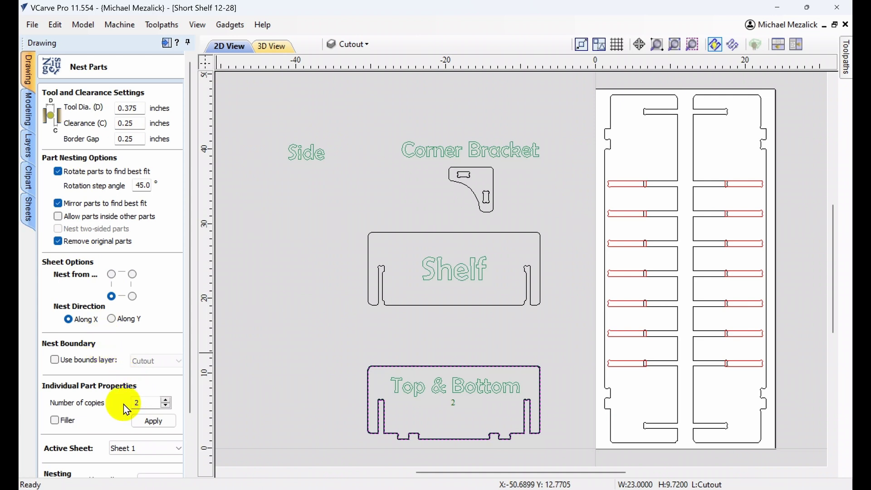
# Apply the Top & Bottom copy count, and assign 7 copies to the Shelf and 4 copies to the Corner Bracket for nesting
pyautogui.click(153, 422)
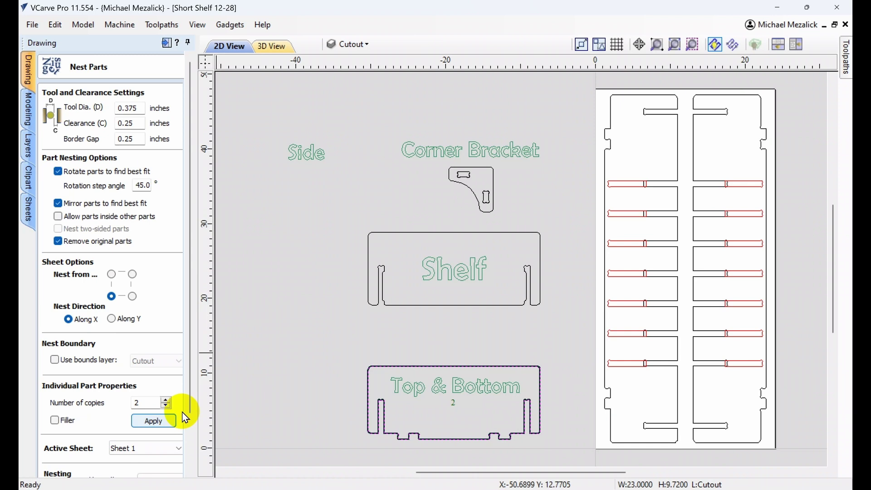
pyautogui.click(403, 312)
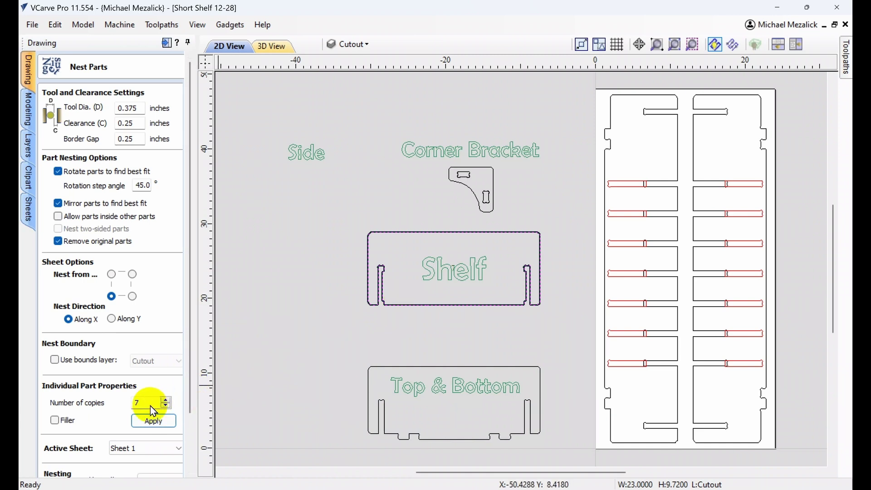
pyautogui.click(155, 422)
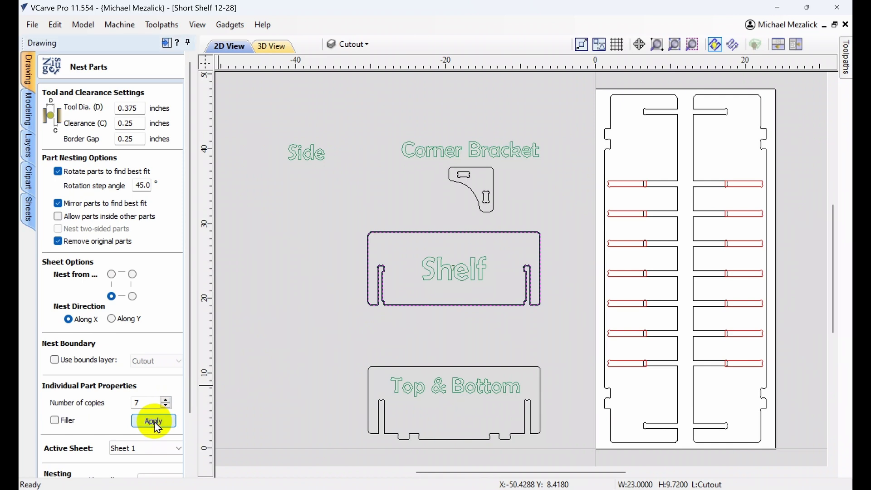
pyautogui.click(473, 190)
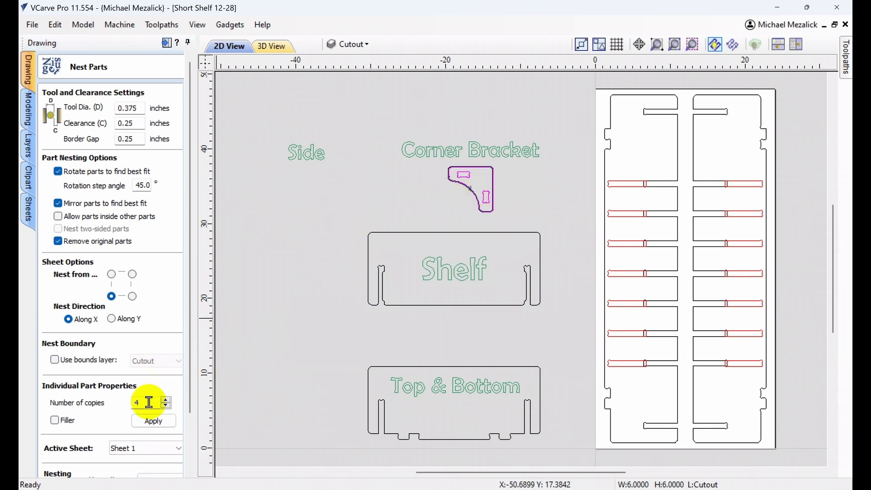
pyautogui.click(156, 423)
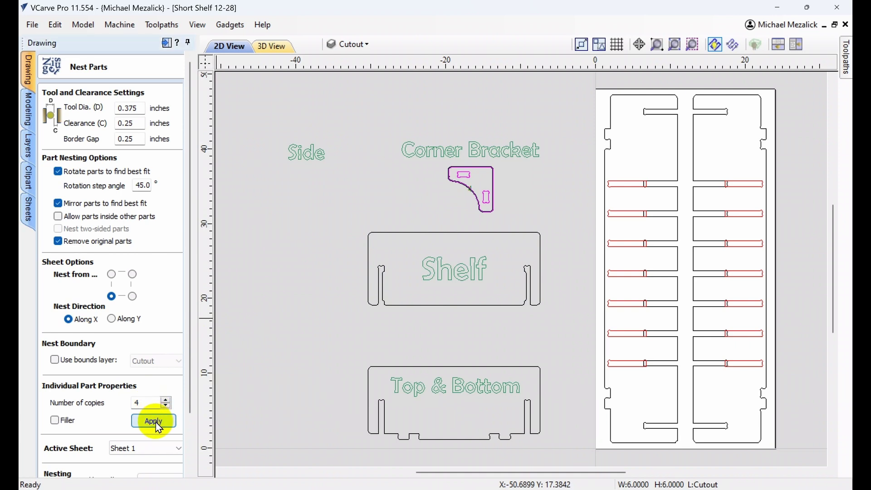
# Nest the Corner Bracket, Shelf and Top & Bottom parts together from Sheet 1 onward, previewing the layout before accepting it
pyautogui.moveTo(189, 399); pyautogui.dragTo(190, 432)
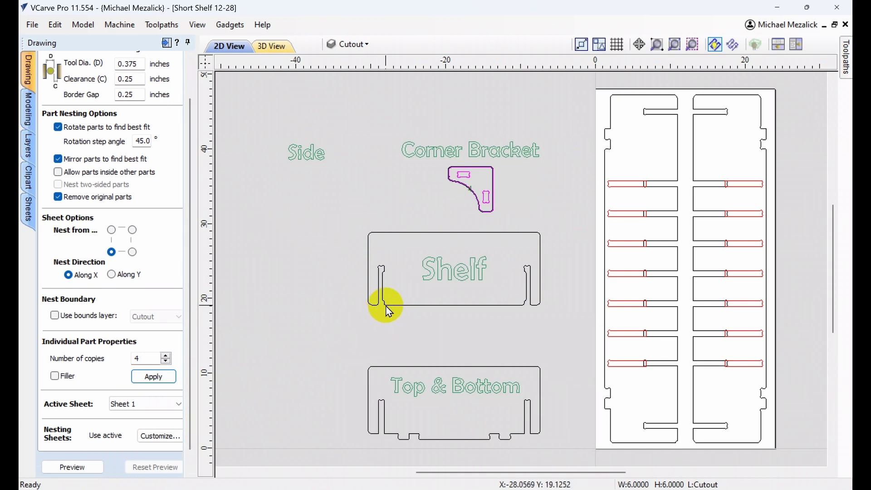
pyautogui.click(390, 306)
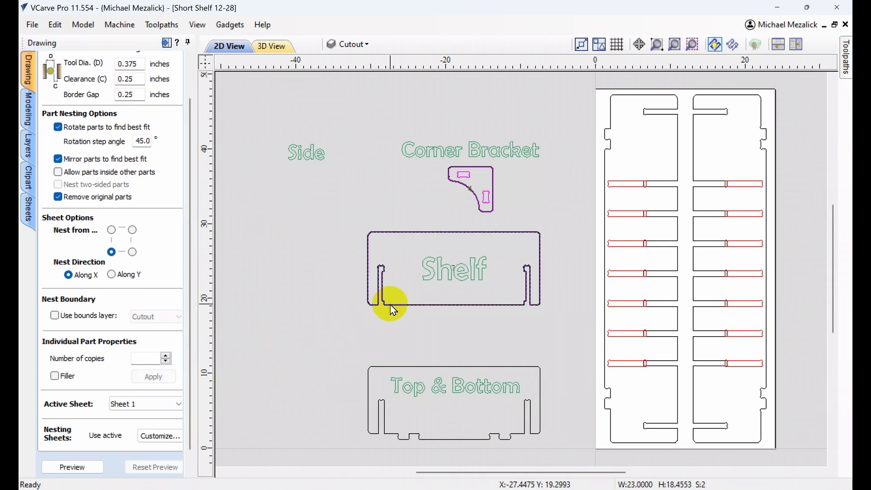
pyautogui.keyDown('shift'); pyautogui.click(392, 368); pyautogui.keyUp('shift')
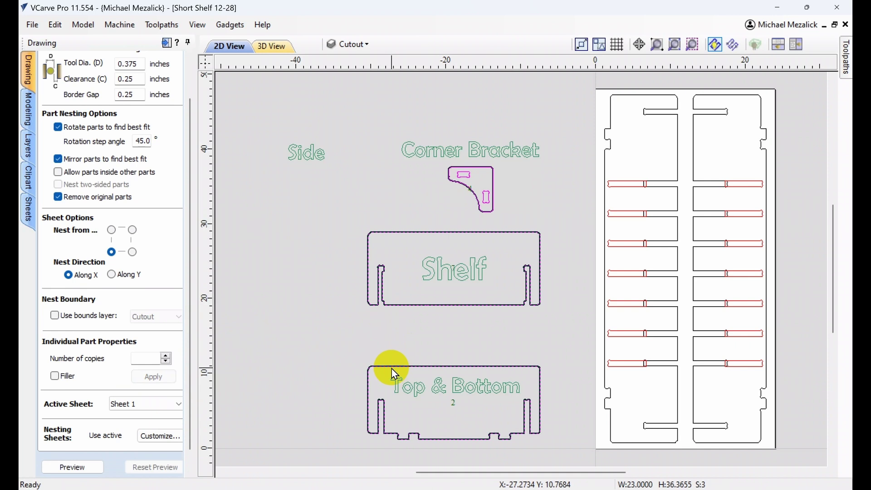
pyautogui.click(86, 472)
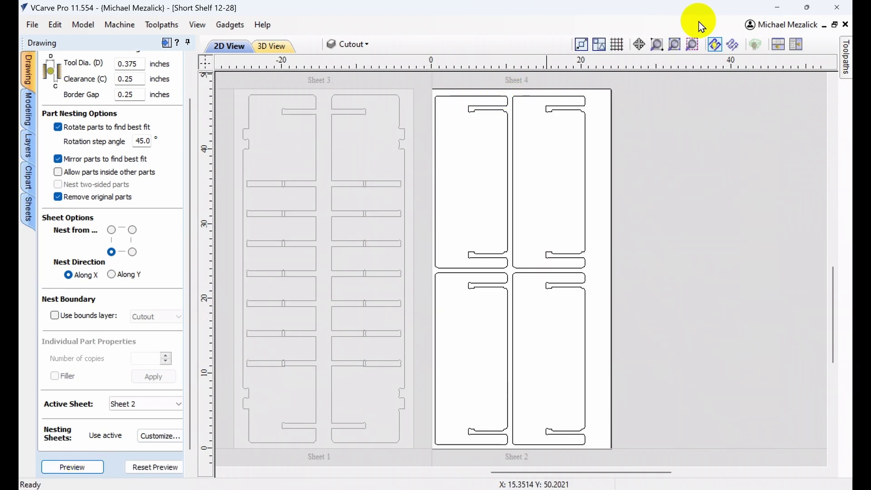
pyautogui.click(676, 45)
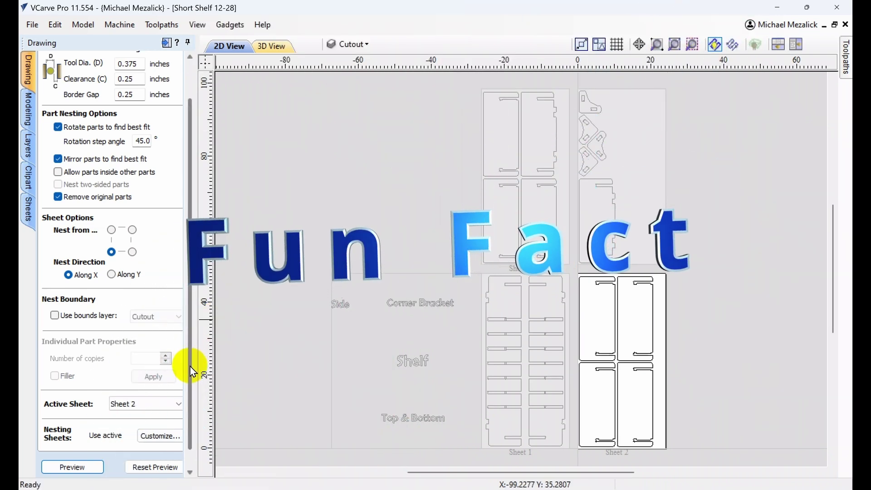
pyautogui.scroll(-2, 192, 372)
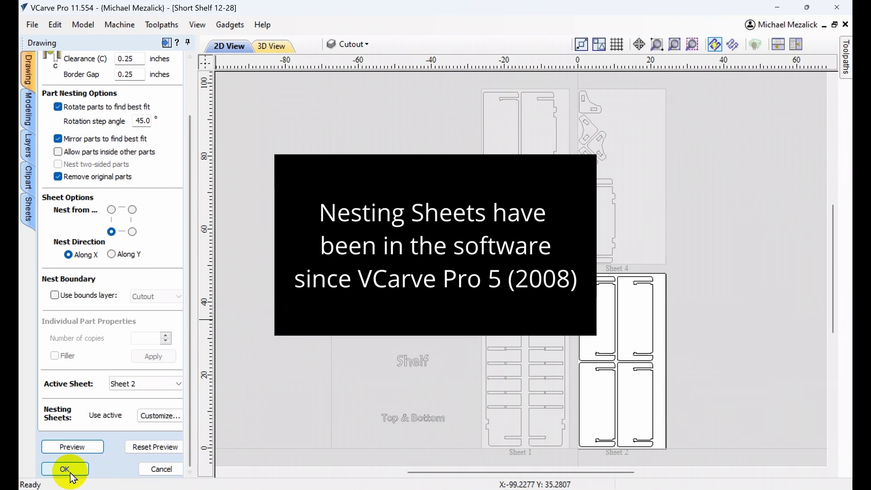
pyautogui.click(72, 472)
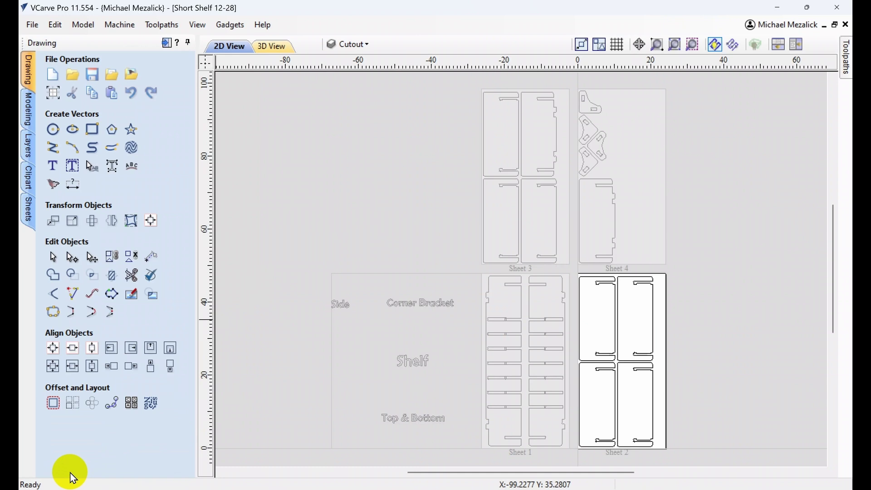
# Check the "Select sheet when edit toolpaths" setting in the program options
pyautogui.click(55, 24)
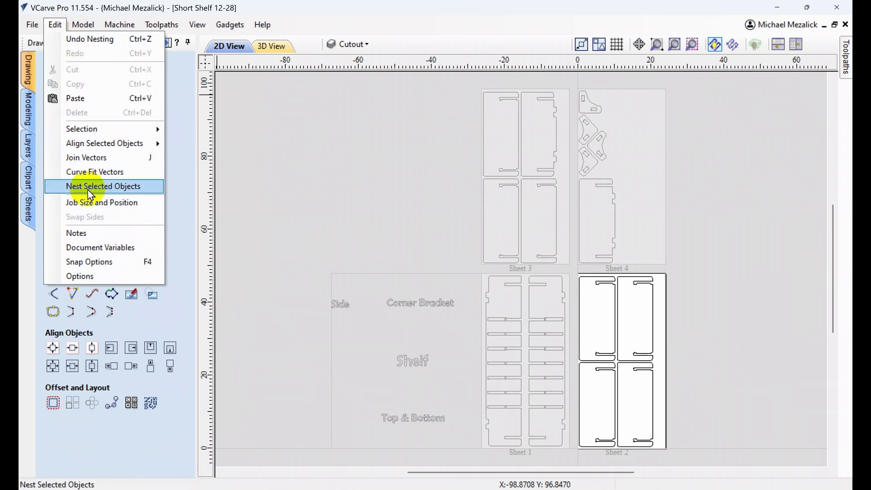
pyautogui.click(78, 278)
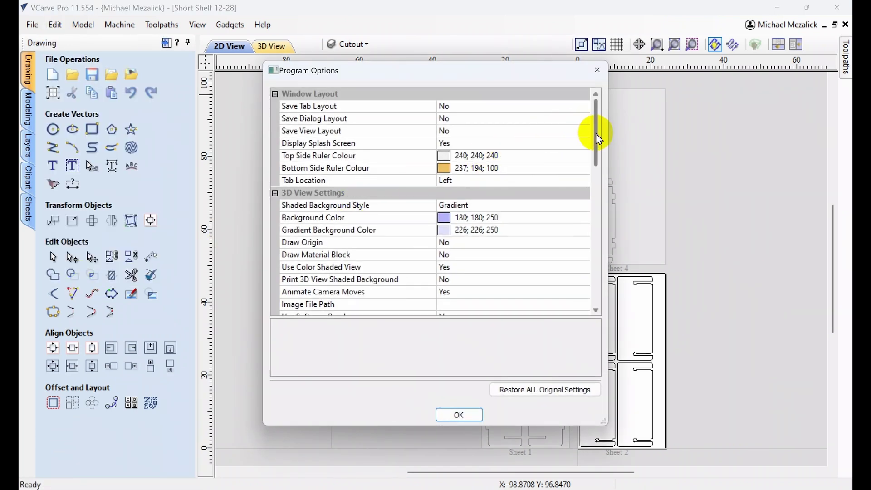
pyautogui.moveTo(596, 135); pyautogui.dragTo(595, 200)
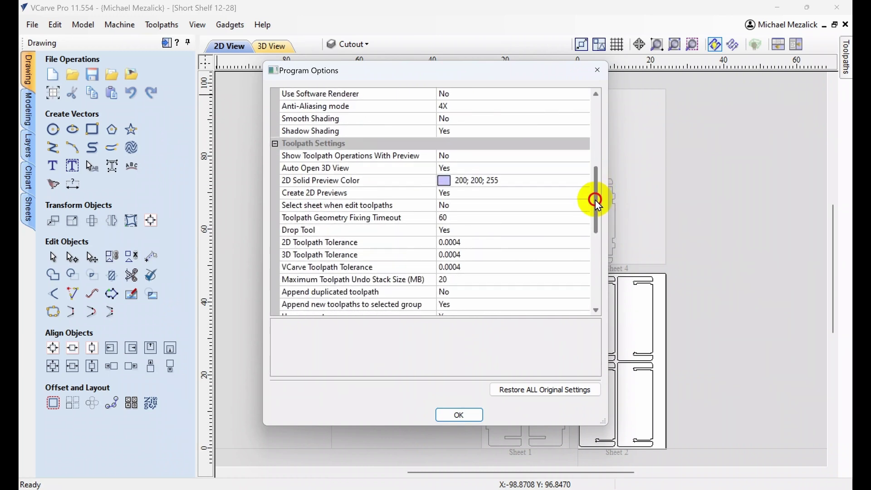
pyautogui.click(449, 205)
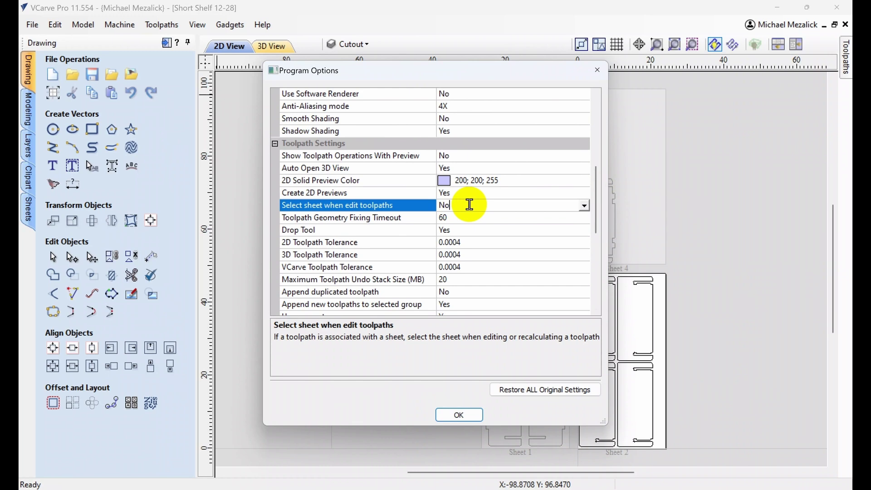
pyautogui.click(455, 415)
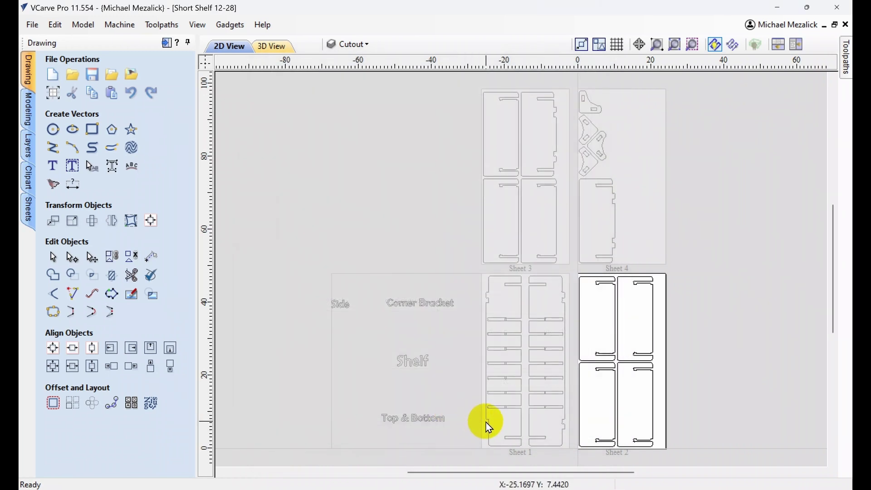
# Make Sheet 1 the active sheet and select the cutout outlines of both Side parts
pyautogui.doubleClick(489, 426)
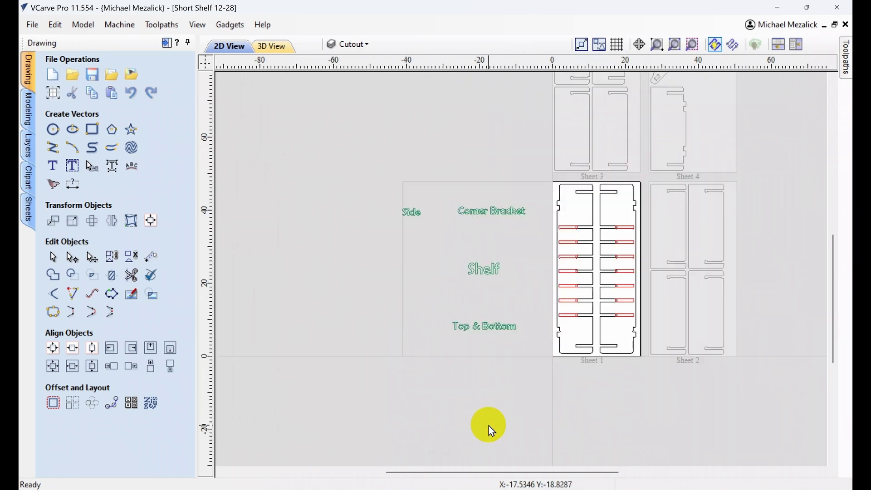
pyautogui.click(561, 334)
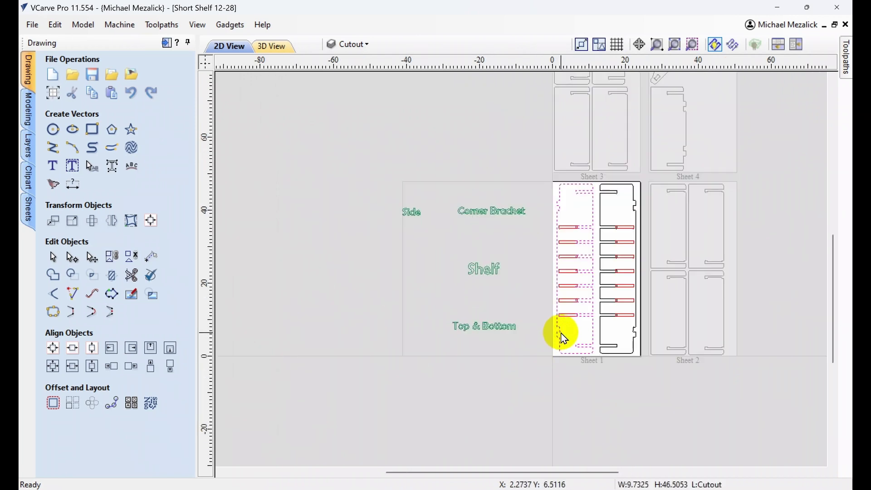
pyautogui.click(604, 342)
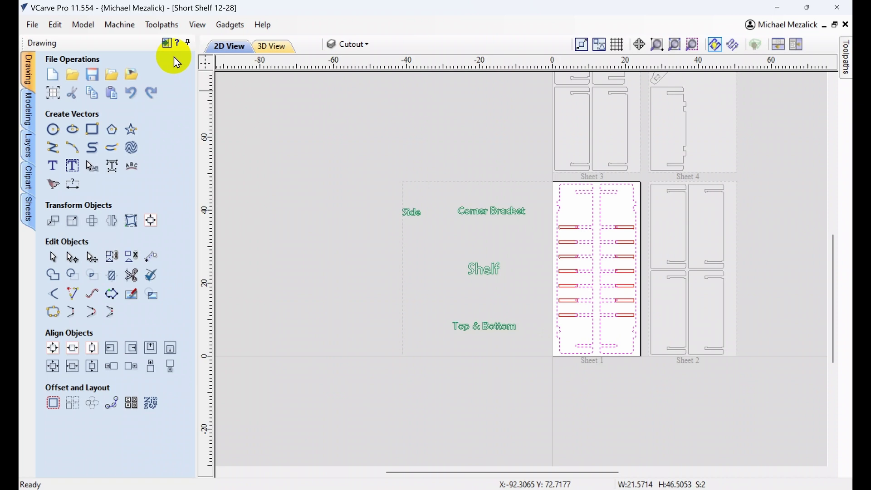
# Start a 2D profile toolpath for the outlines and associate its vector selection with all closed vectors on the Cutout layer
pyautogui.press('F3')
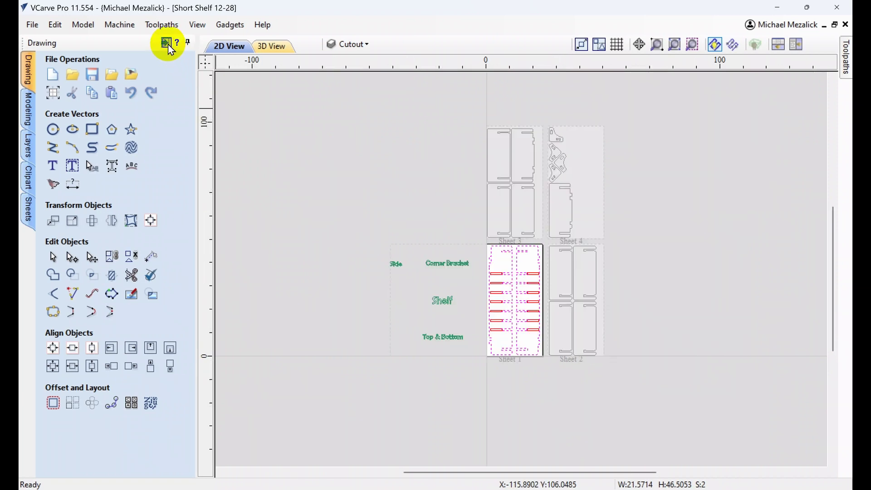
pyautogui.click(167, 43)
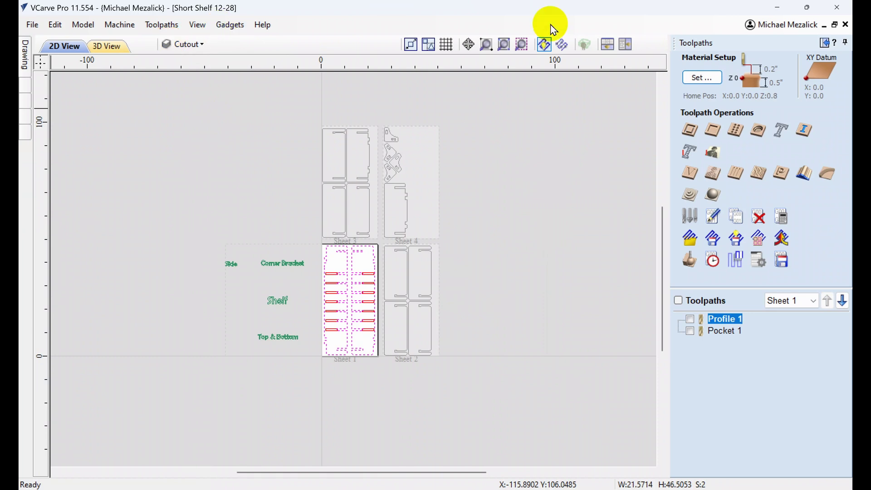
pyautogui.click(688, 131)
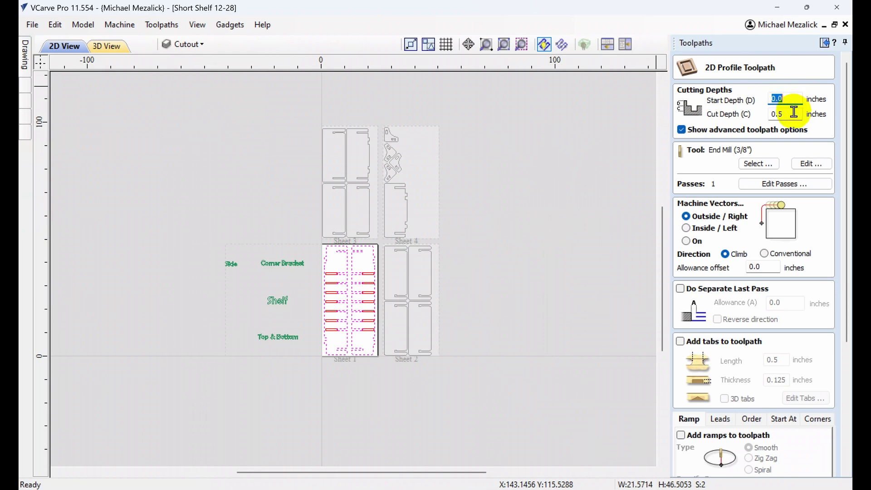
pyautogui.moveTo(848, 142); pyautogui.dragTo(850, 286)
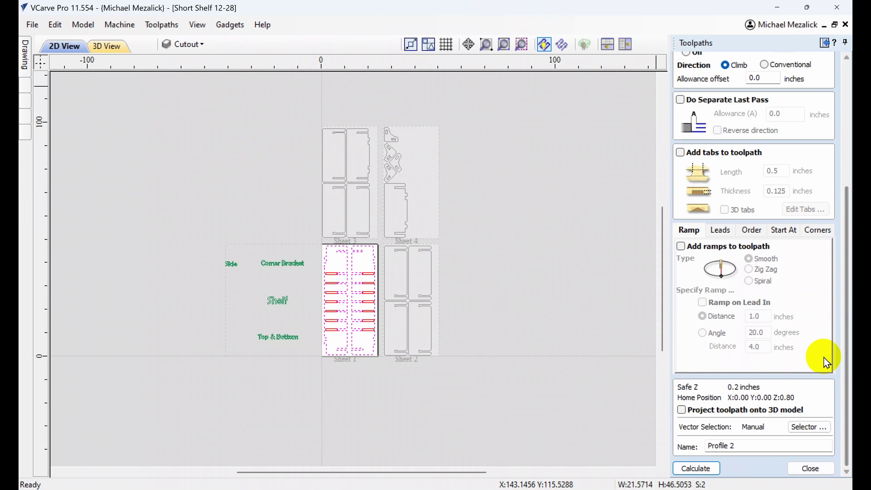
pyautogui.click(810, 428)
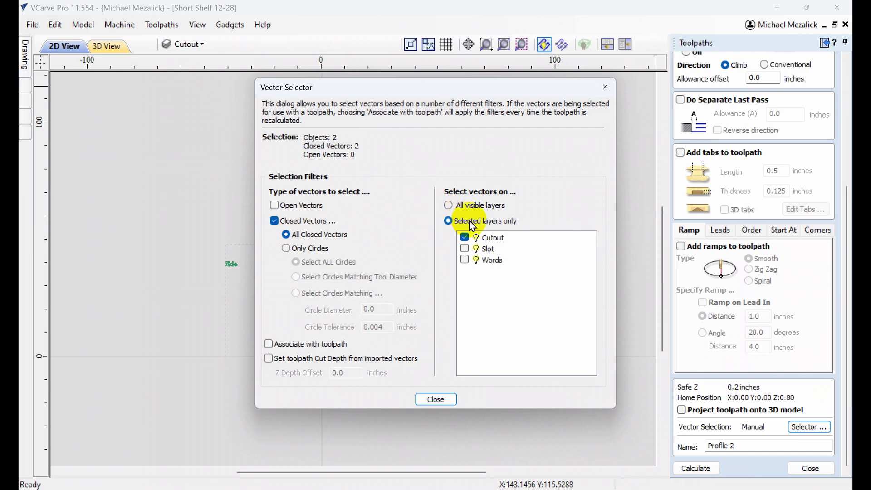
pyautogui.click(270, 345)
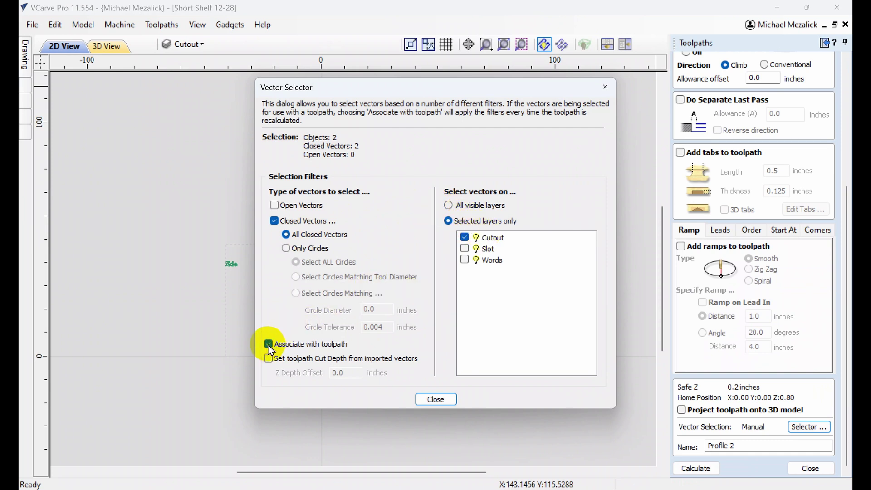
pyautogui.click(435, 400)
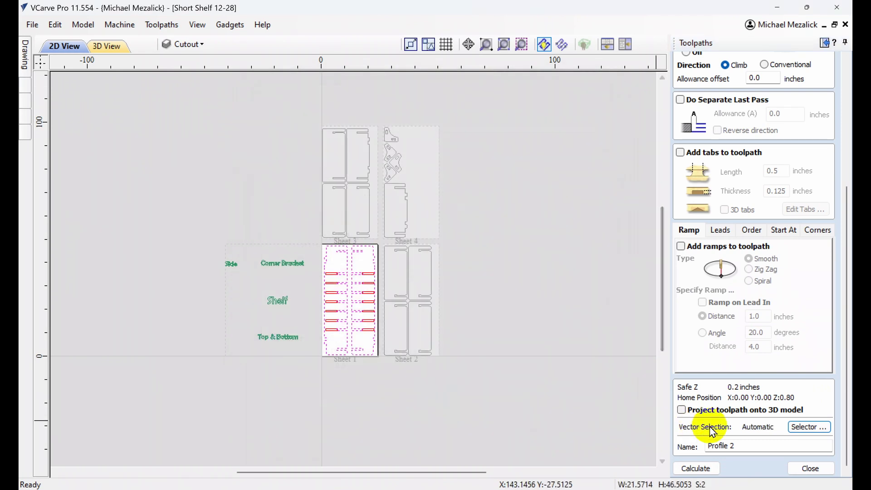
# Name the profile toolpath Profile 1 and calculate it for Sheet 1
pyautogui.click(738, 444)
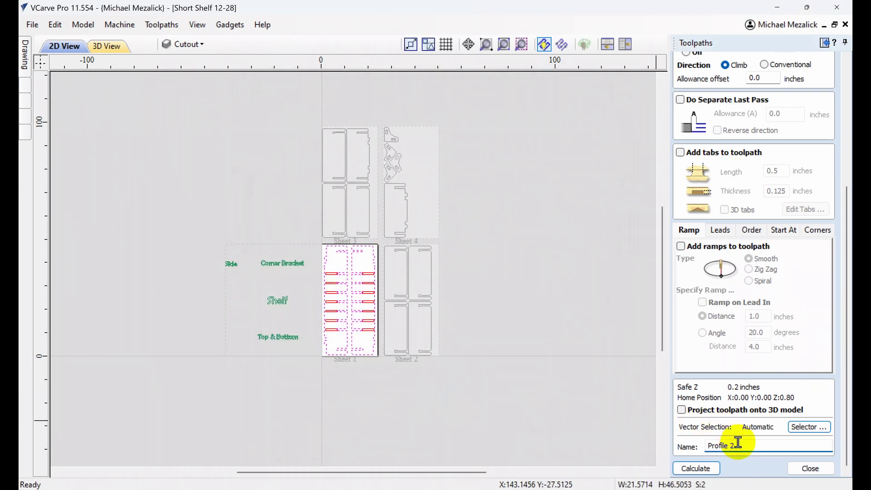
pyautogui.press('BackSpace')
pyautogui.write('1')
pyautogui.click(697, 467)
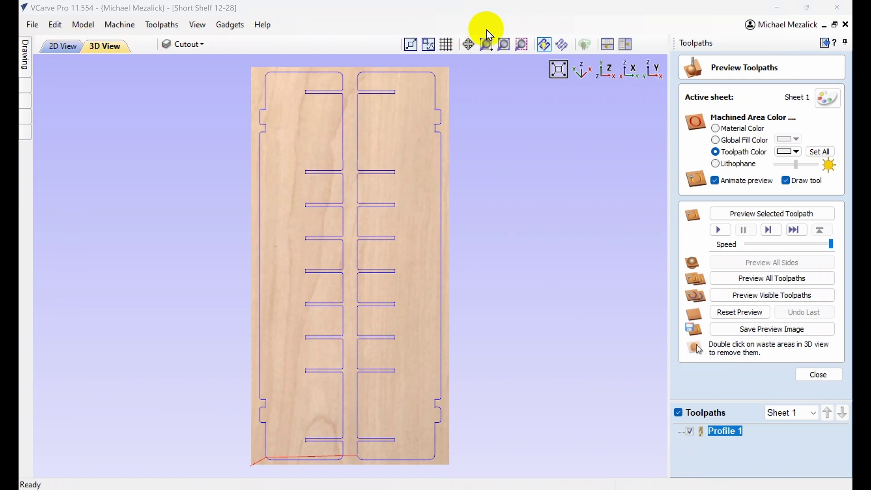
# Show the 2D and 3D views side by side and select the slot vectors of both Side parts
pyautogui.click(629, 46)
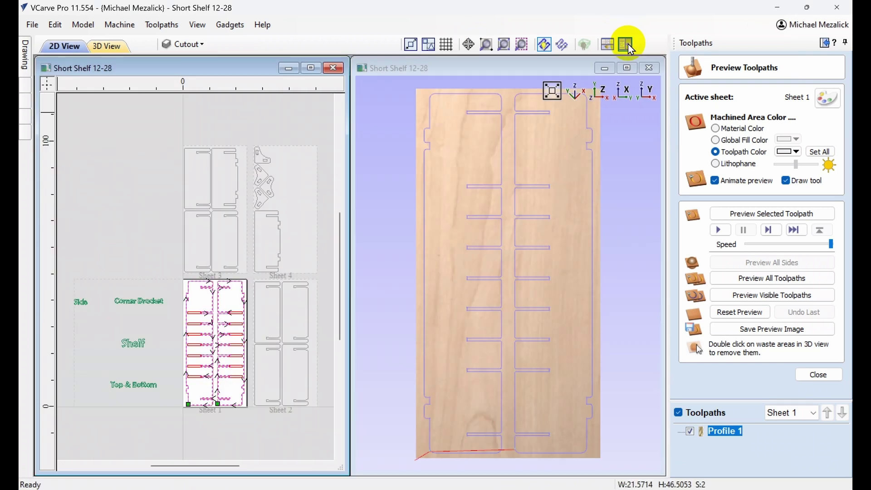
pyautogui.click(192, 311)
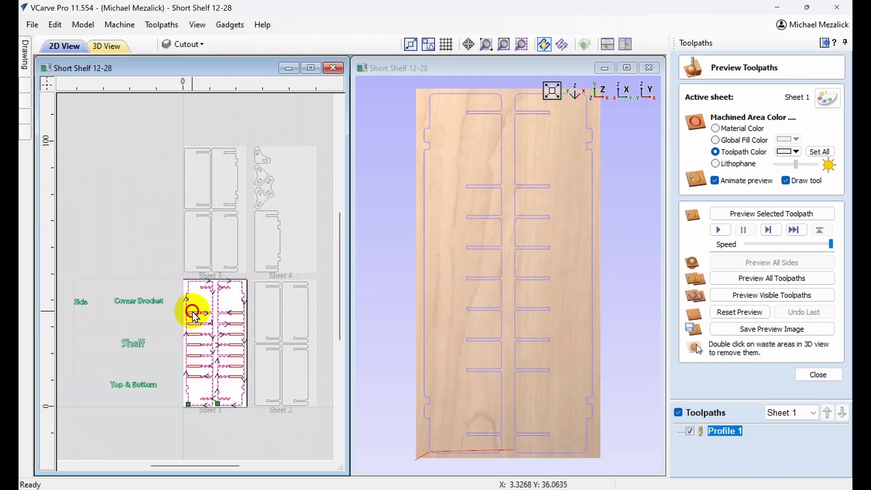
pyautogui.keyDown('shift'); pyautogui.click(238, 321); pyautogui.keyUp('shift')
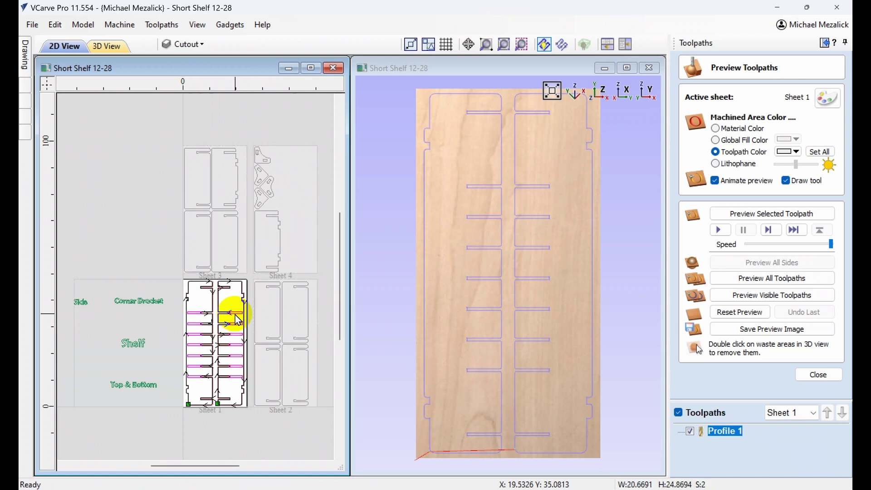
# Calculate a pocket toolpath named Pocket 1 for the selected slots, 0.2 inches deep with the 3/8" end mill
pyautogui.click(818, 376)
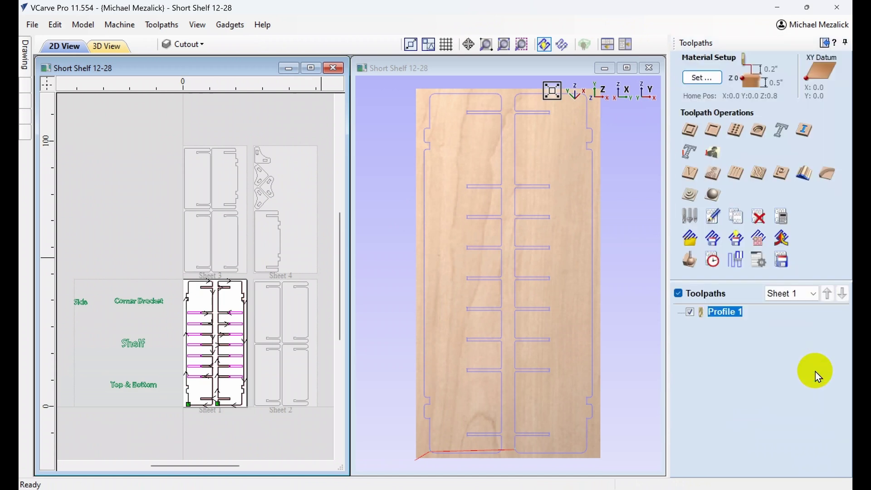
pyautogui.click(713, 130)
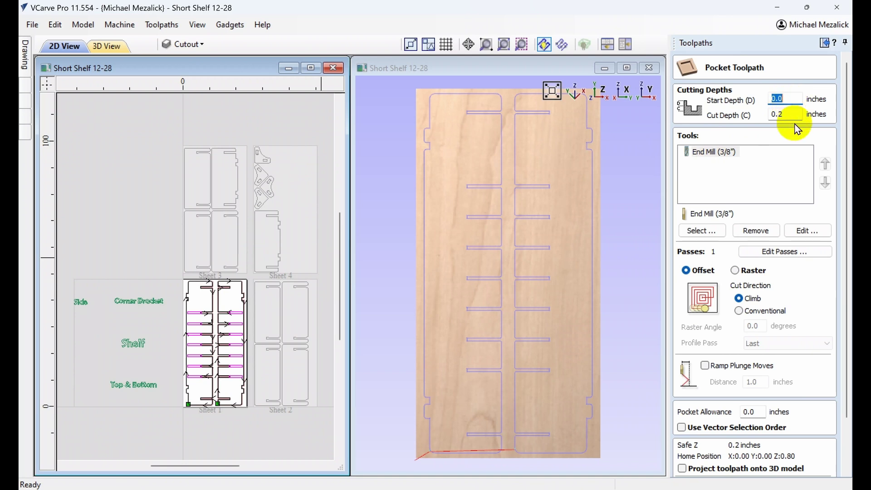
pyautogui.scroll(-3, 844, 214)
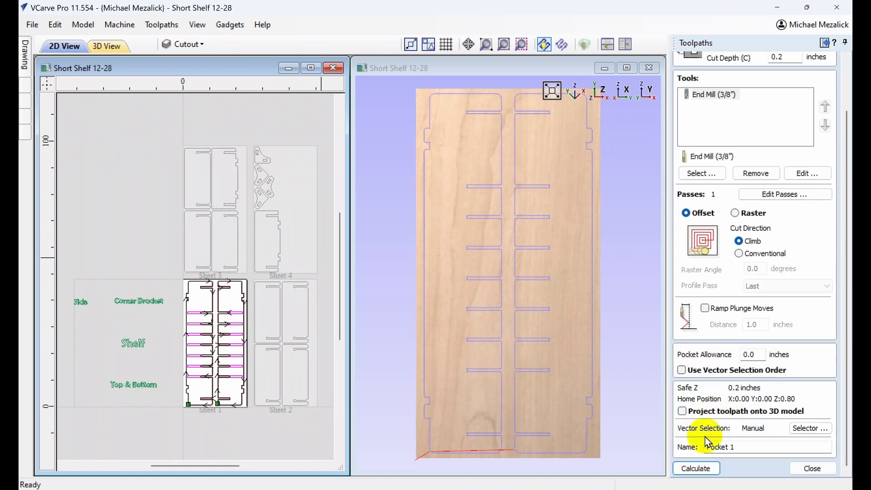
pyautogui.click(697, 468)
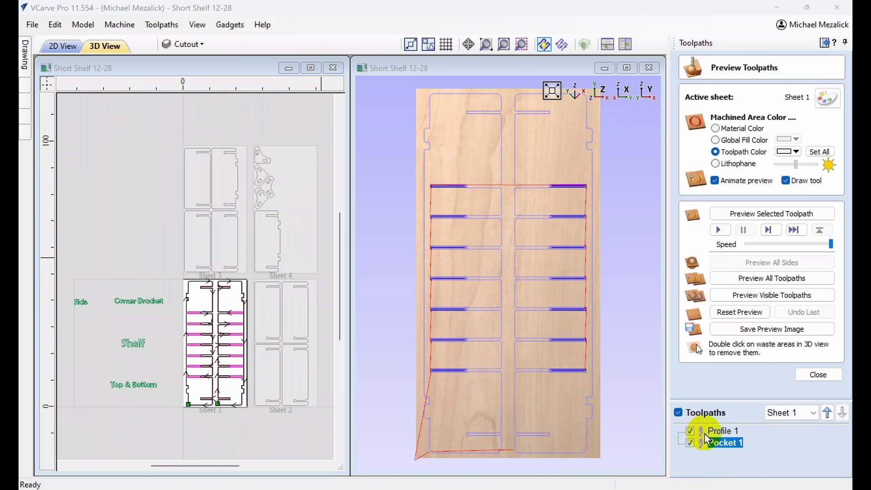
# Preview all toolpaths on Sheet 1 and inspect the slots where the pockets meet the profile cuts
pyautogui.click(759, 279)
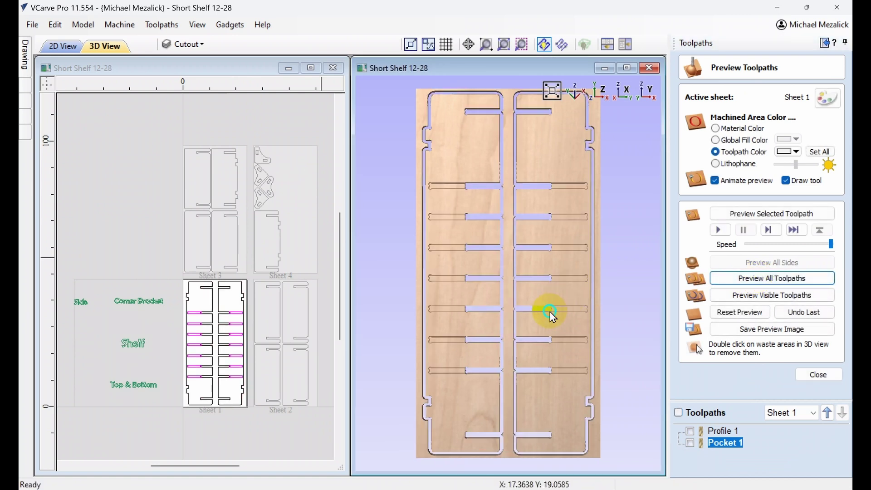
pyautogui.scroll(5, 550, 311)
pyautogui.moveTo(551, 291); pyautogui.dragTo(516, 317)
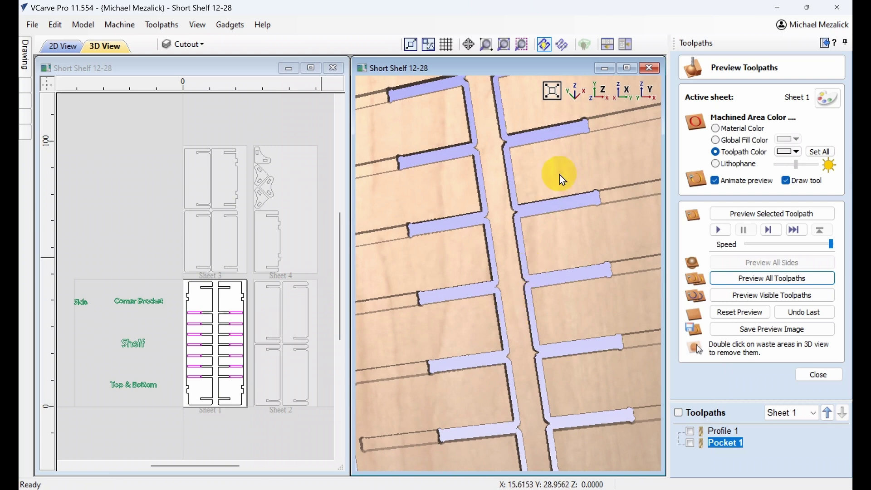
pyautogui.click(605, 93)
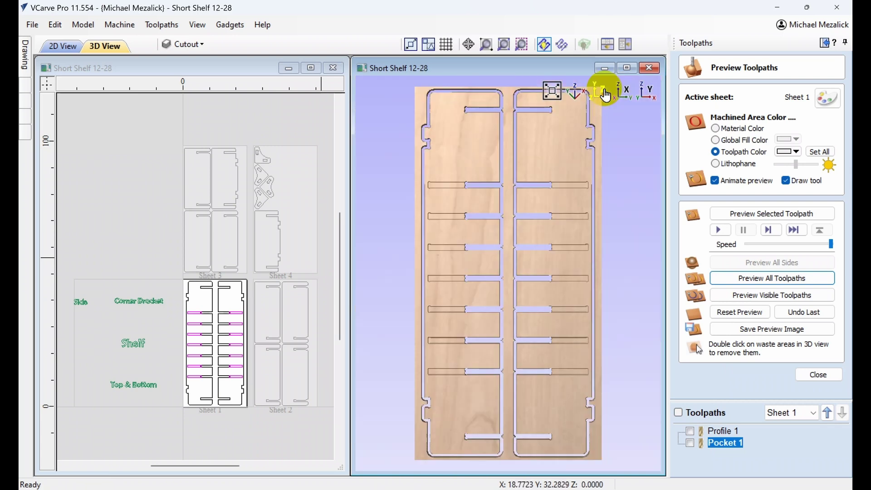
pyautogui.click(812, 376)
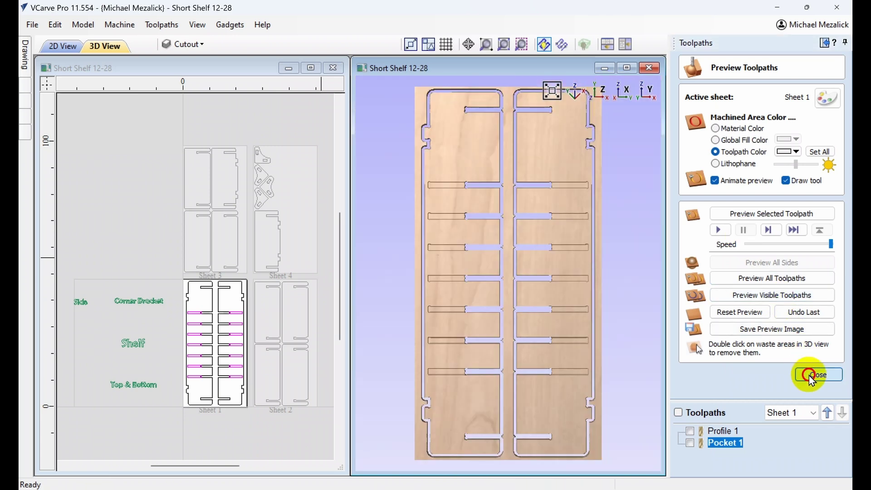
# Set the toolpath output to save visible toolpaths to one file and include both Profile 1 and Pocket 1
pyautogui.click(781, 266)
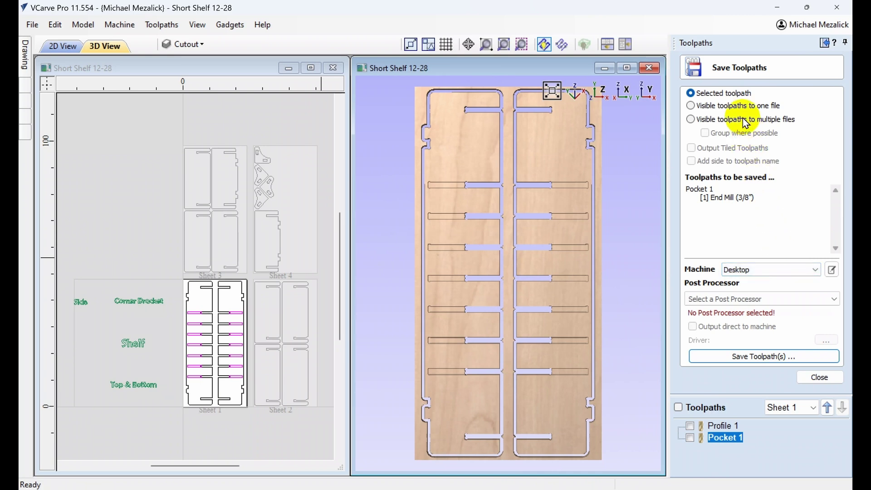
pyautogui.click(691, 107)
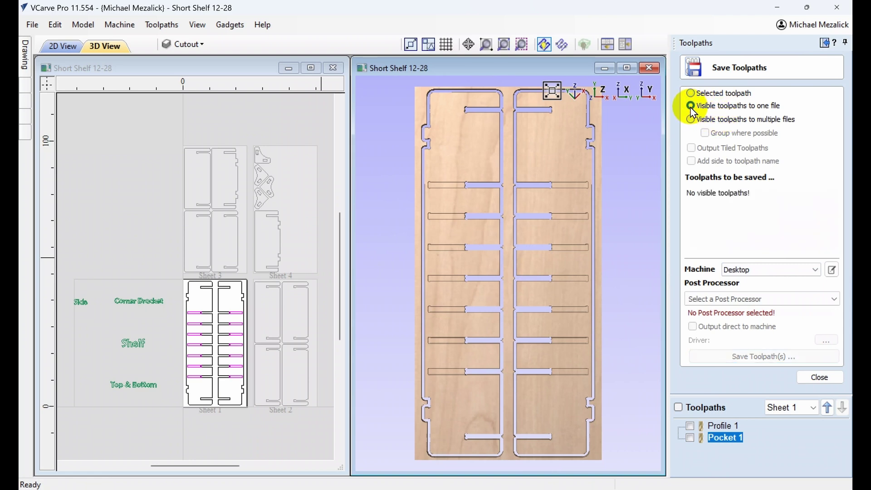
pyautogui.click(691, 425)
pyautogui.click(692, 438)
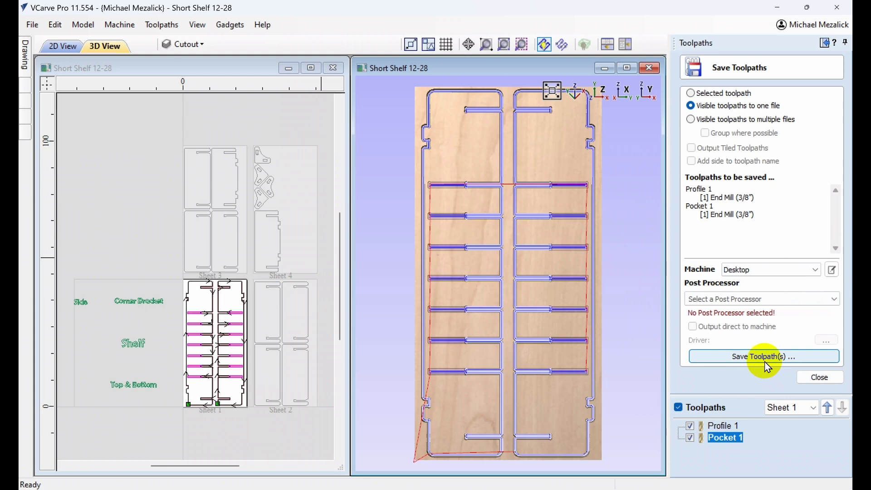
pyautogui.click(813, 378)
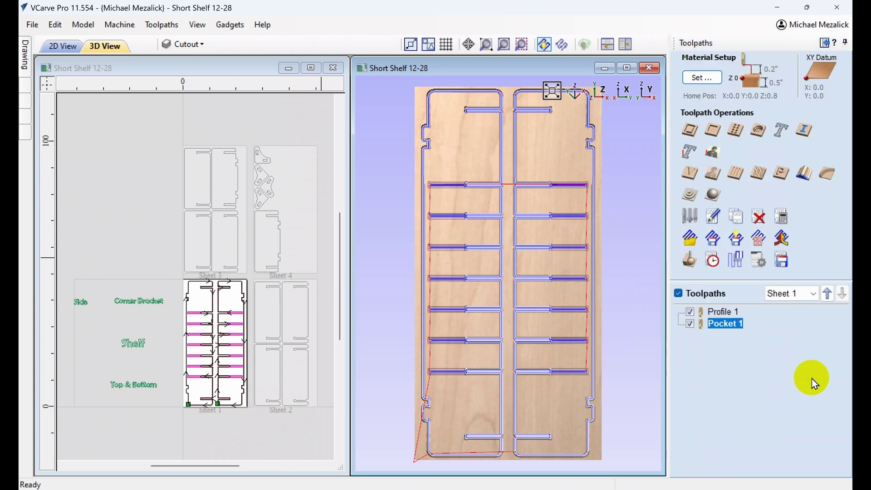
# Make Sheet 2 the active sheet and recalculate all toolpaths for its parts
pyautogui.click(290, 379)
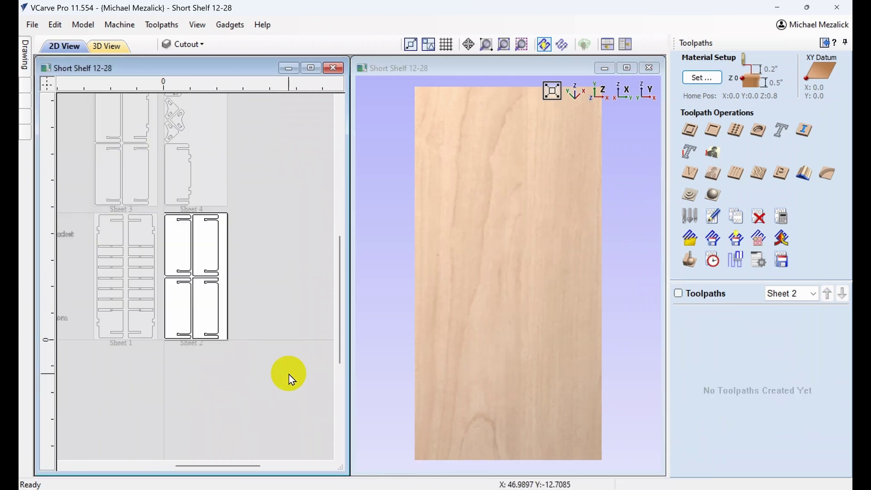
pyautogui.click(193, 318)
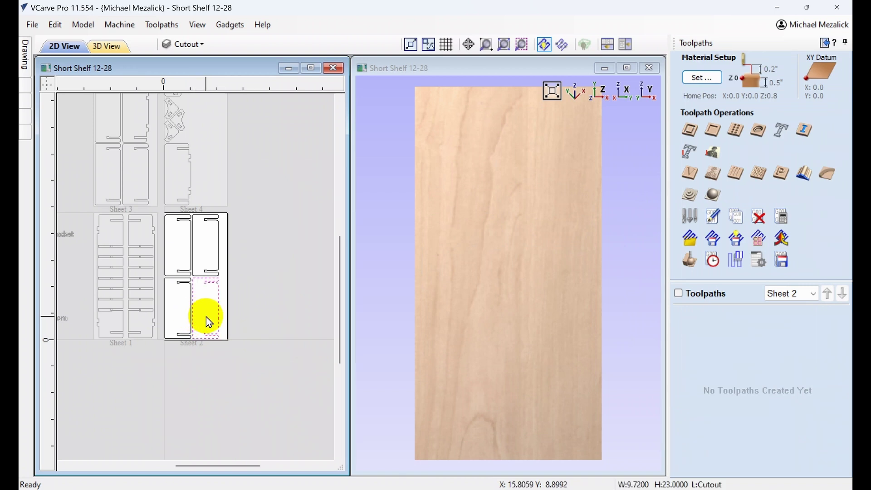
pyautogui.moveTo(206, 318); pyautogui.dragTo(173, 263)
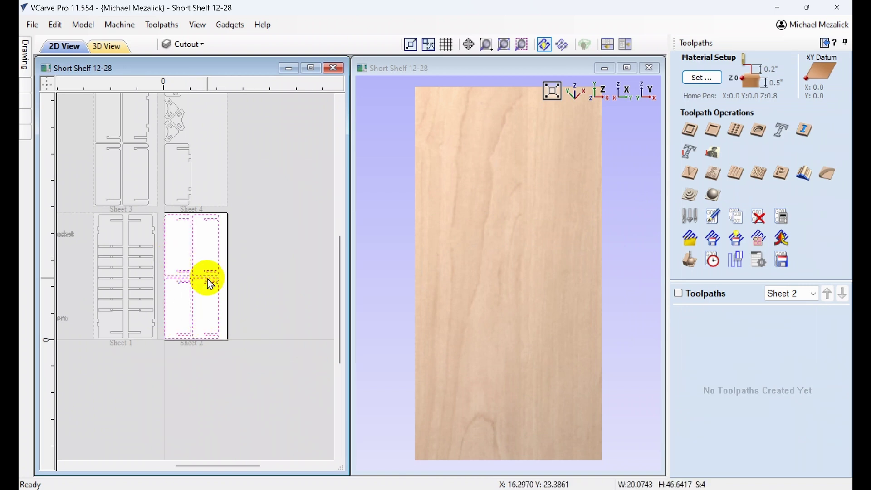
pyautogui.click(224, 315)
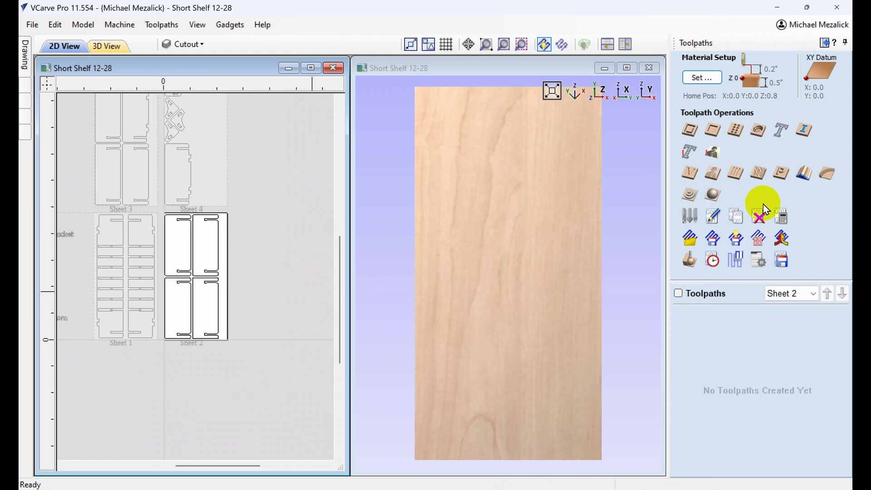
pyautogui.click(783, 218)
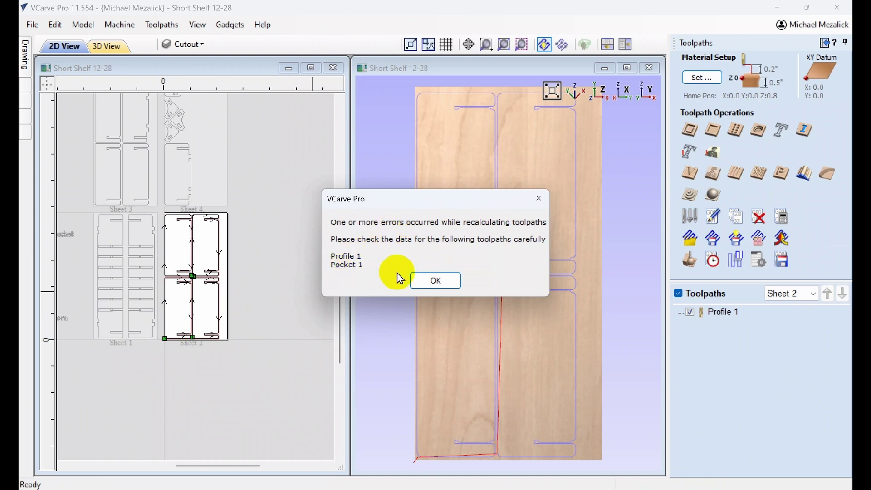
pyautogui.click(436, 282)
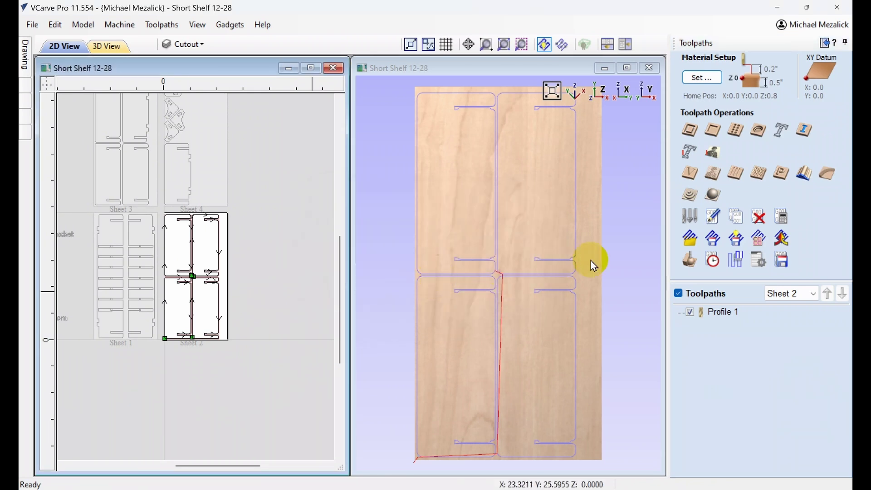
# Preview the Profile 1 toolpath on Sheet 2 and check its options for saving
pyautogui.click(690, 262)
pyautogui.click(716, 429)
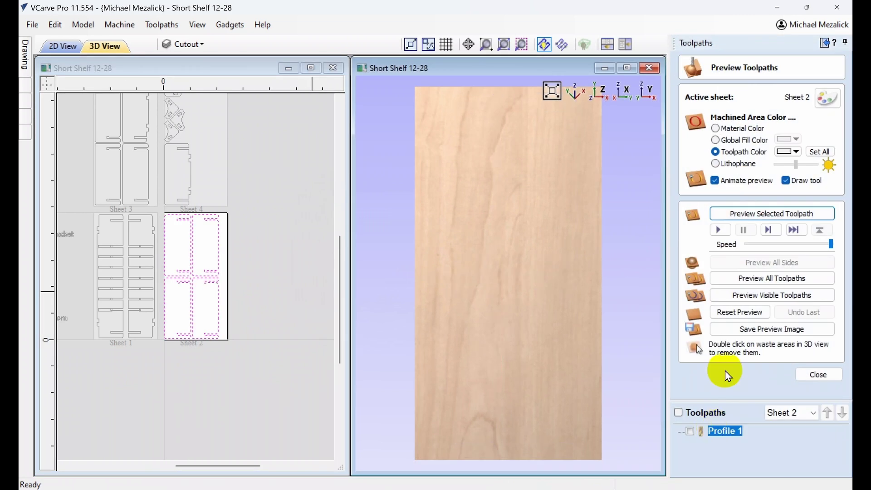
pyautogui.click(749, 216)
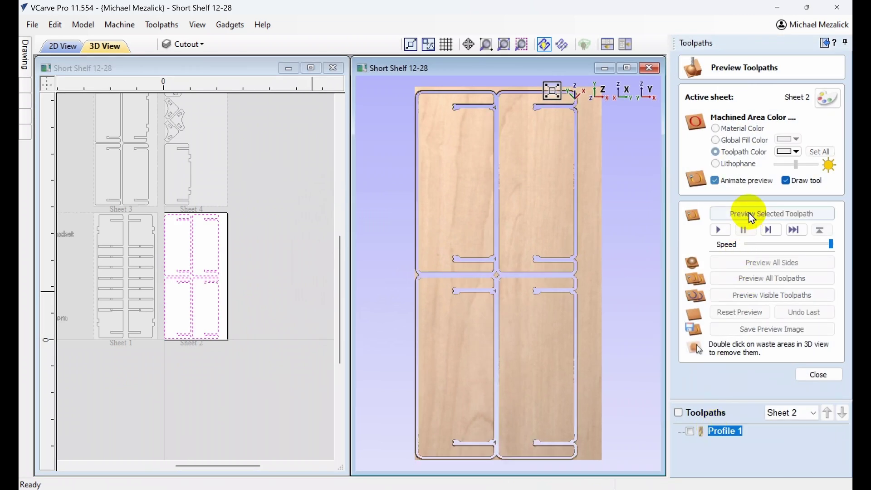
pyautogui.click(819, 375)
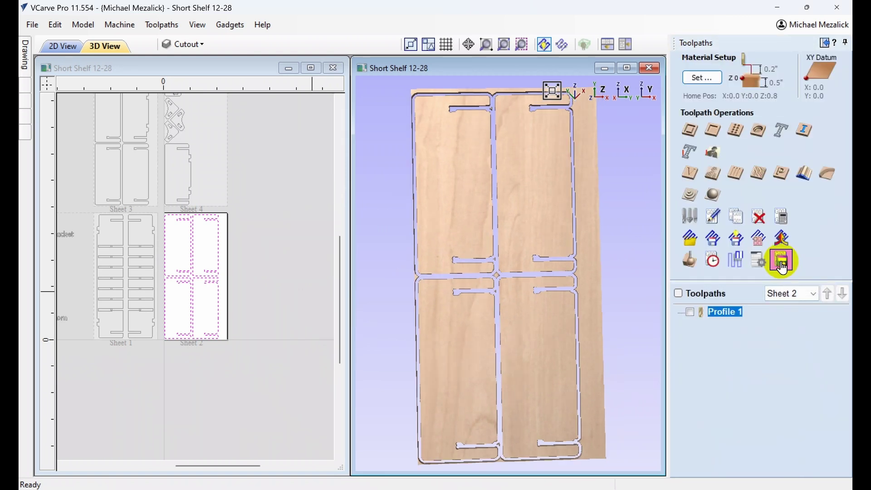
pyautogui.click(780, 262)
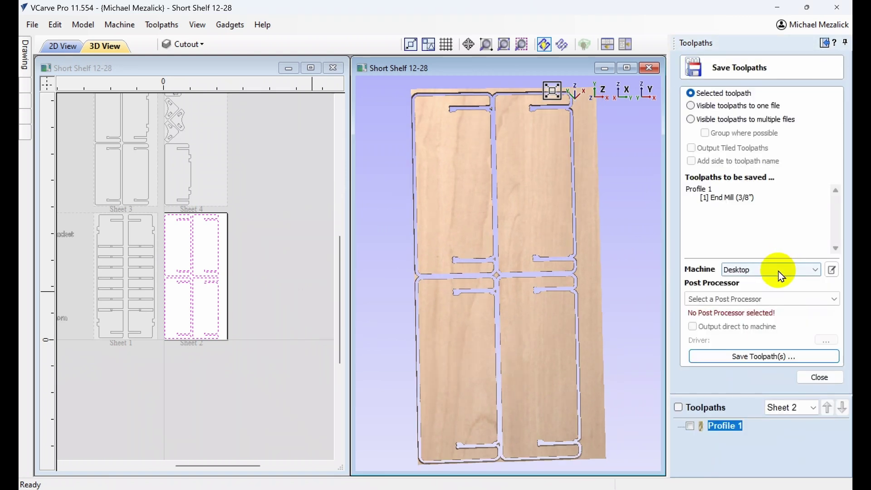
pyautogui.click(815, 378)
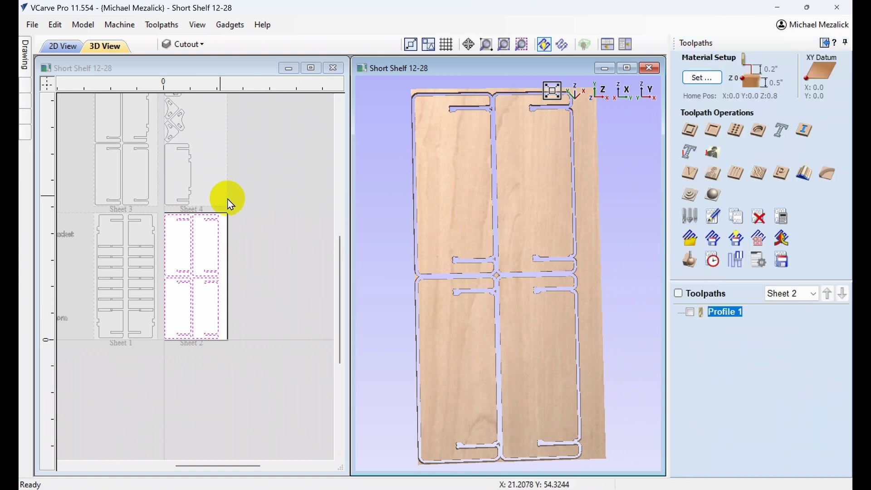
# Make Sheet 3 the active sheet and recalculate all toolpaths for it
pyautogui.click(133, 175)
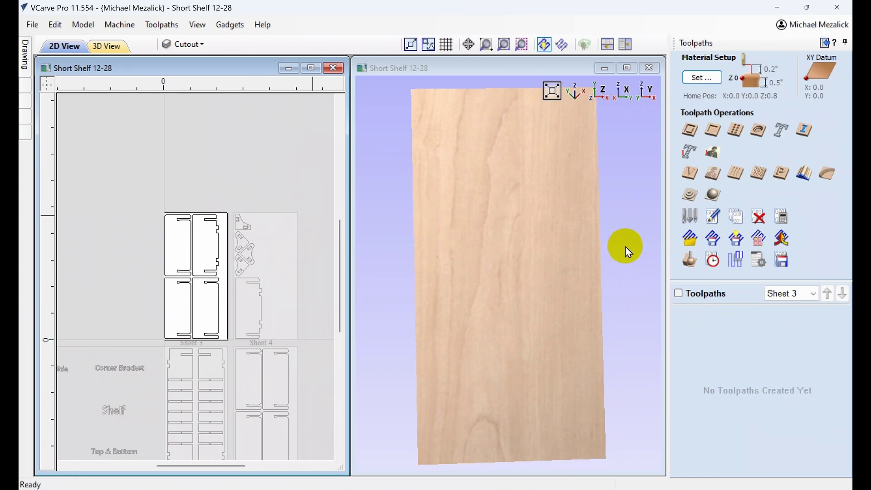
pyautogui.click(784, 221)
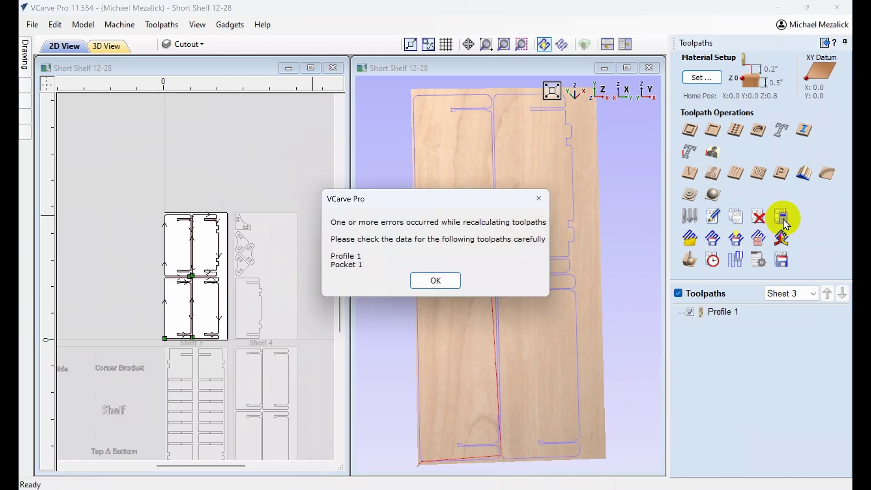
pyautogui.click(431, 283)
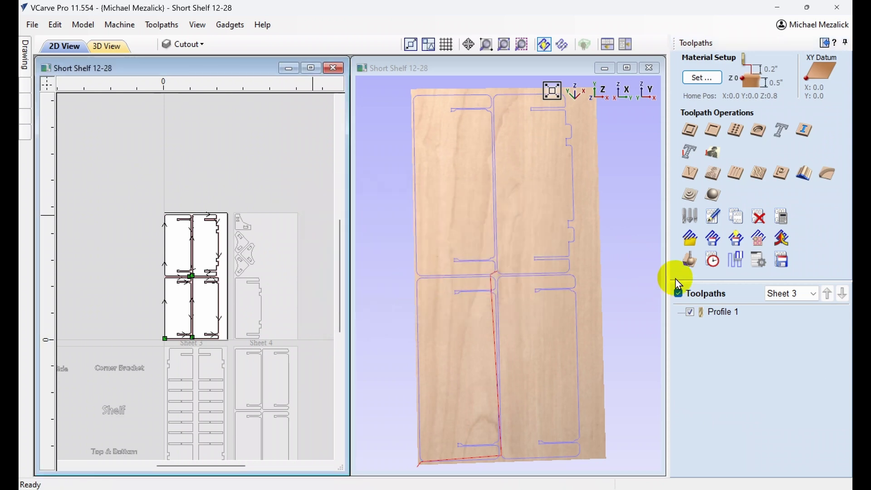
# Preview all toolpaths on Sheet 3
pyautogui.click(690, 260)
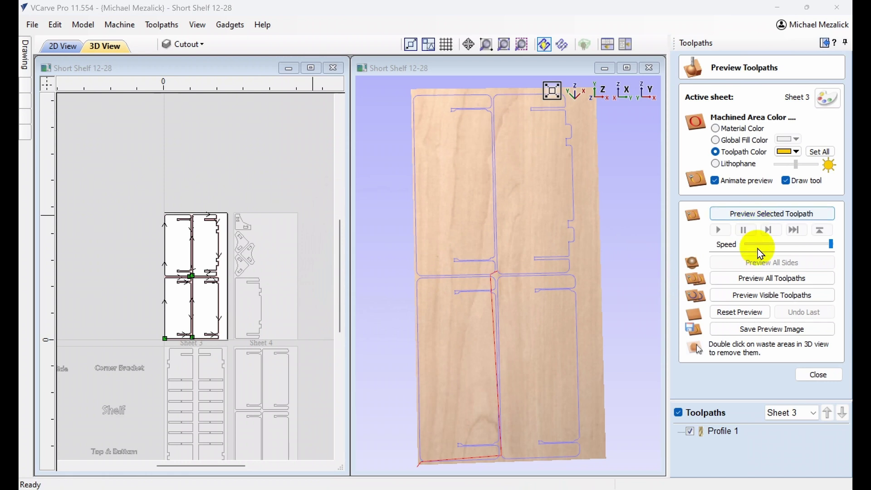
pyautogui.click(756, 278)
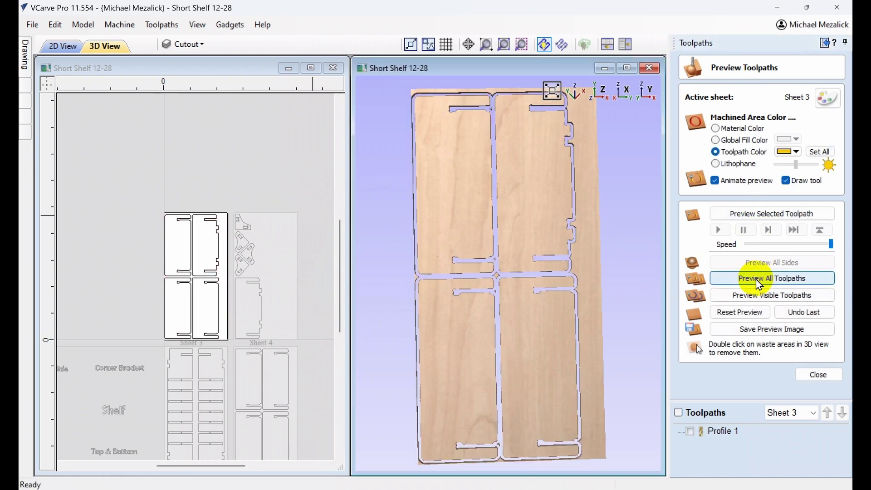
pyautogui.click(819, 374)
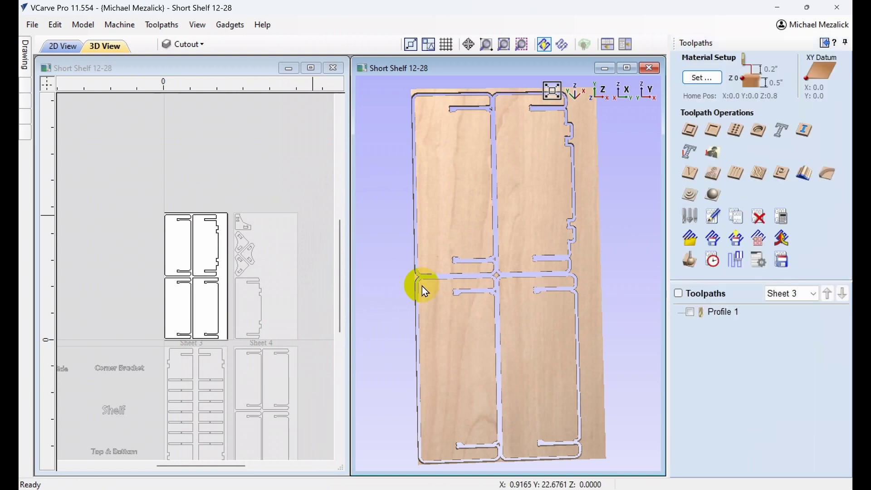
# Make Sheet 4 the active sheet and recalculate all toolpaths for the corner brackets and remaining panel
pyautogui.click(279, 283)
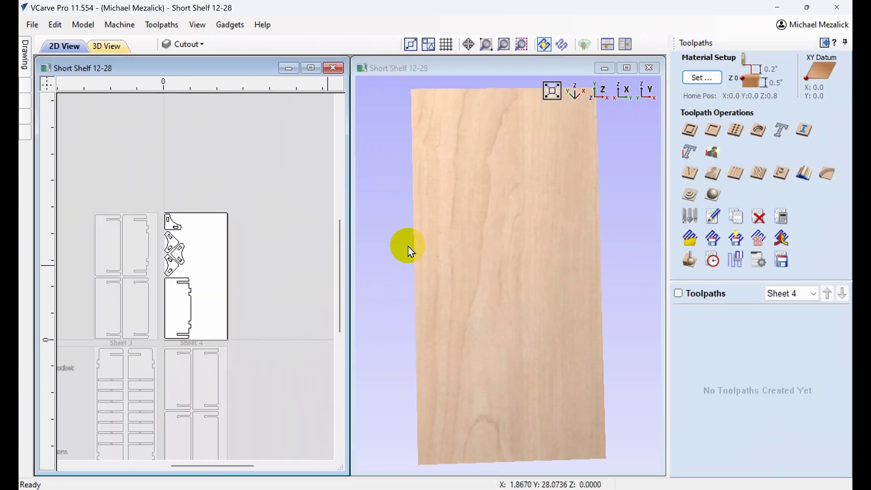
pyautogui.click(780, 222)
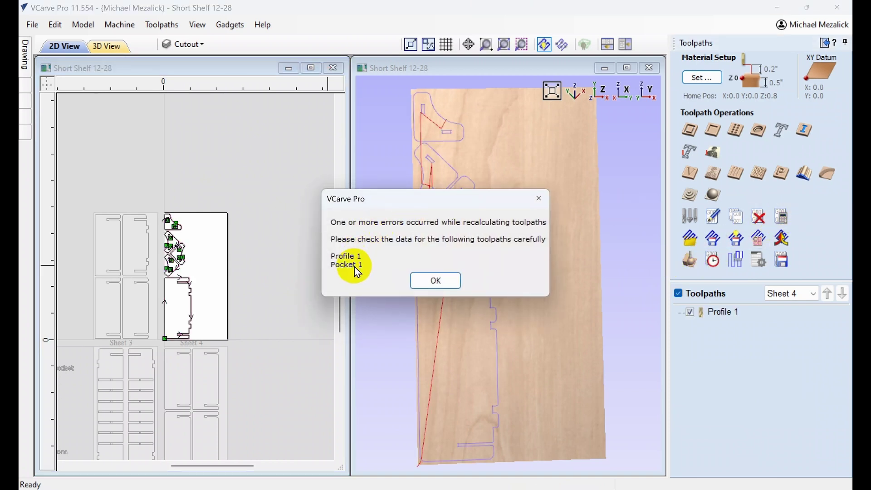
pyautogui.click(431, 282)
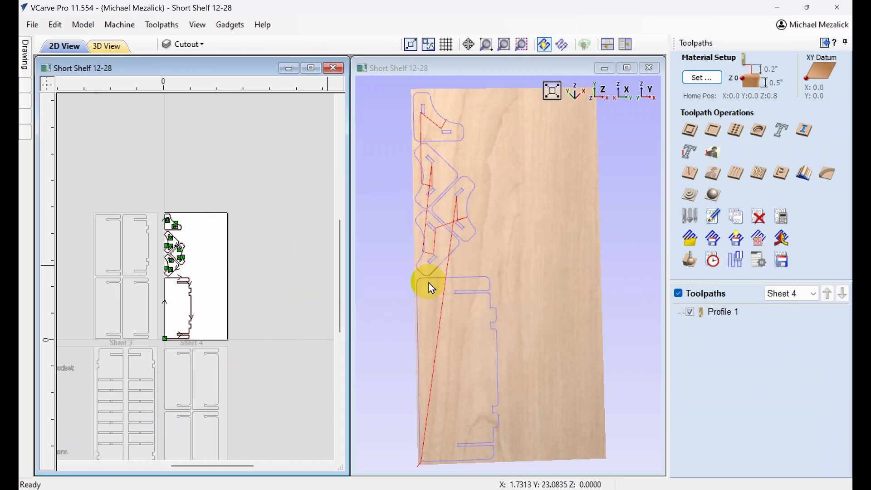
# Preview all toolpaths on Sheet 4 and inspect the cut parts from an angle
pyautogui.click(690, 259)
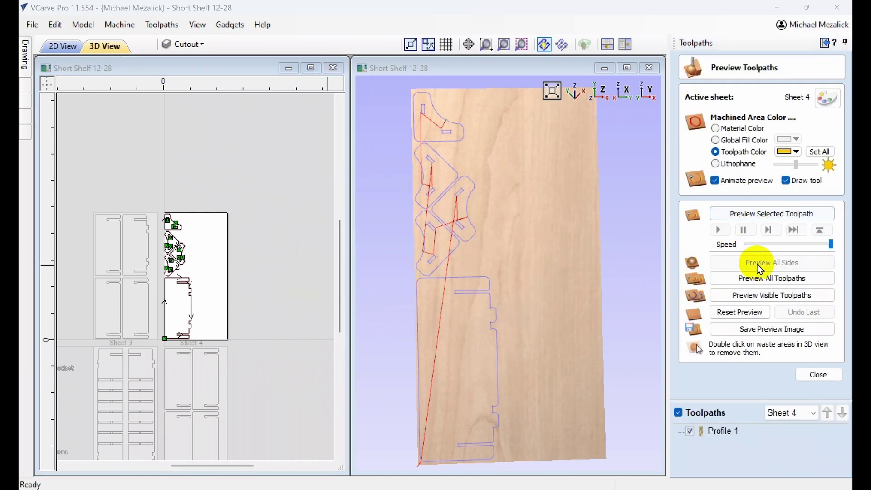
pyautogui.click(759, 284)
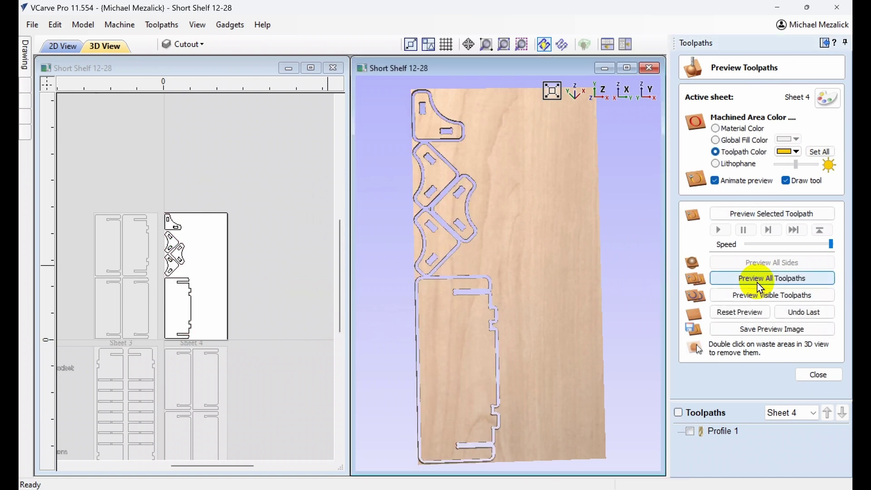
pyautogui.moveTo(584, 332); pyautogui.dragTo(594, 266)
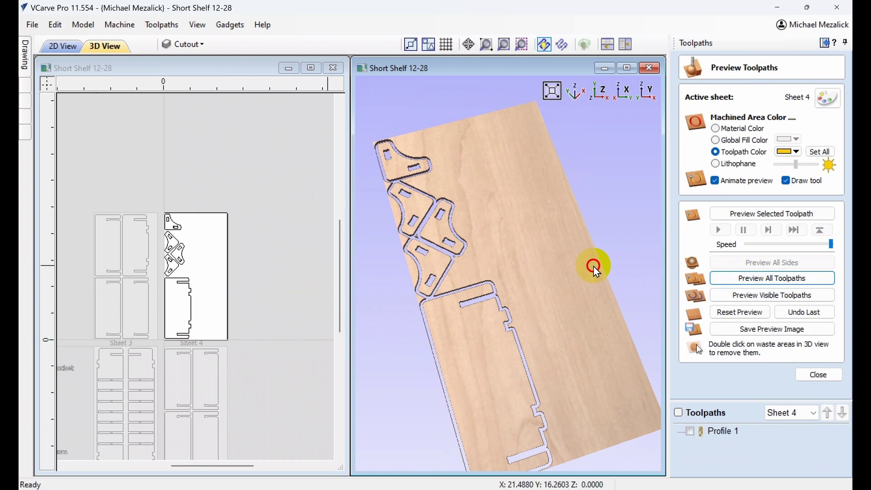
# Remove the waste material around the corner brackets and panel in the Sheet 4 preview
pyautogui.doubleClick(594, 266)
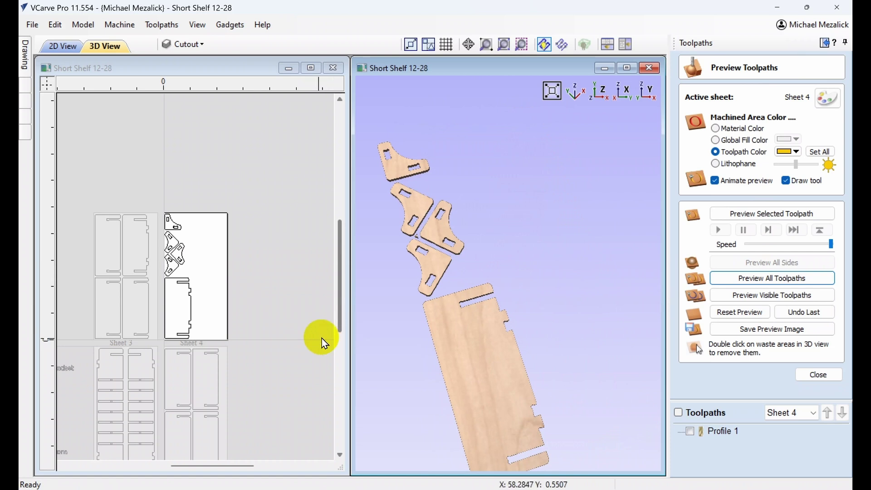
# Make Sheet 1 the active sheet and recalculate all toolpaths for it
pyautogui.click(138, 364)
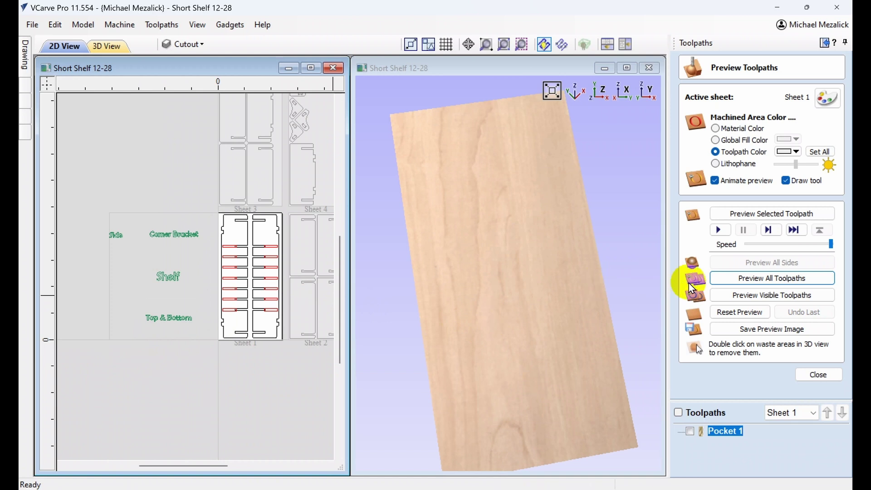
pyautogui.click(813, 375)
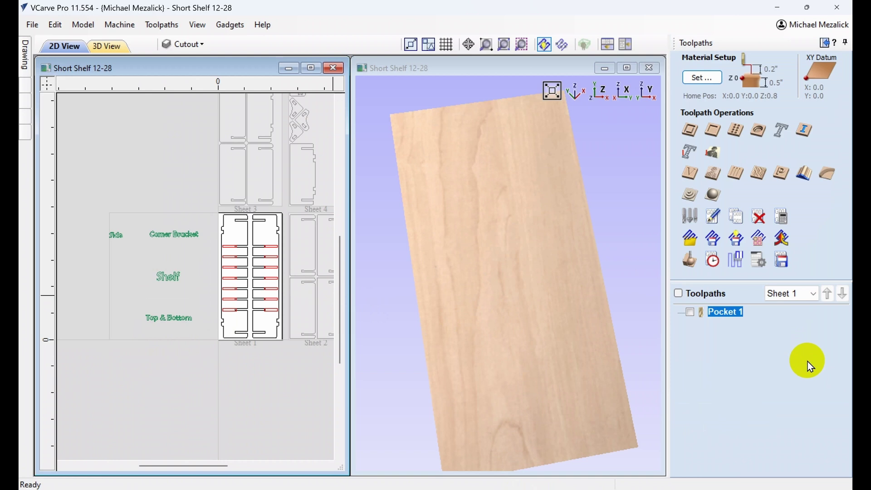
pyautogui.click(782, 219)
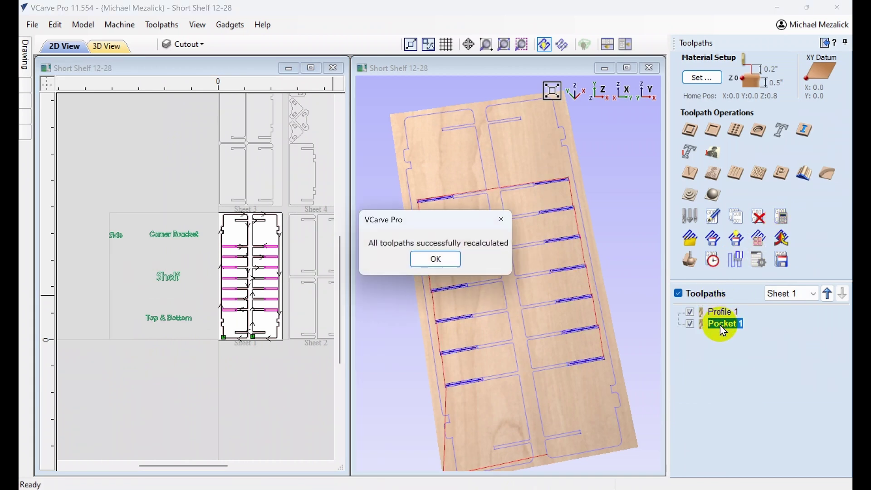
pyautogui.click(436, 261)
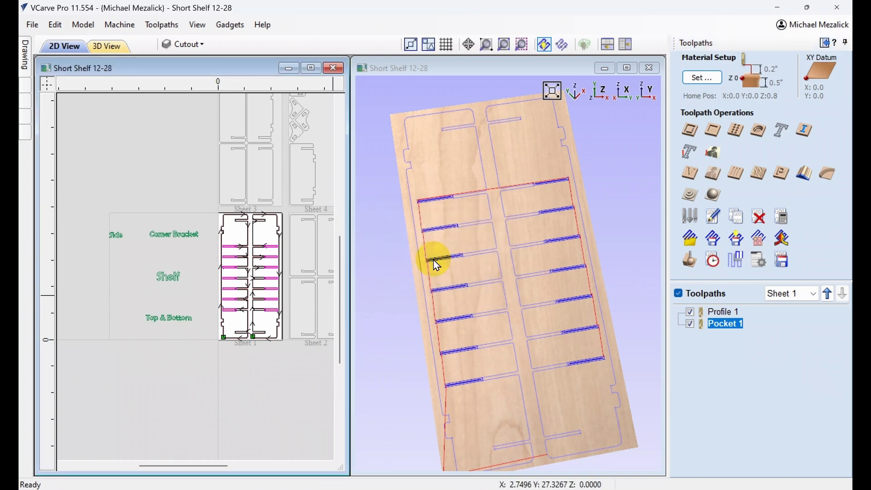
# Preview all toolpaths on Sheet 1 and close the preview form
pyautogui.click(690, 261)
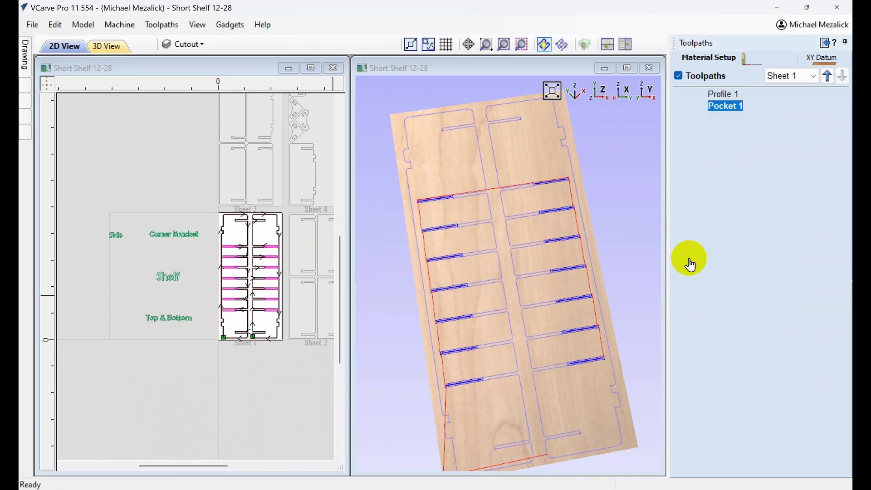
pyautogui.click(747, 279)
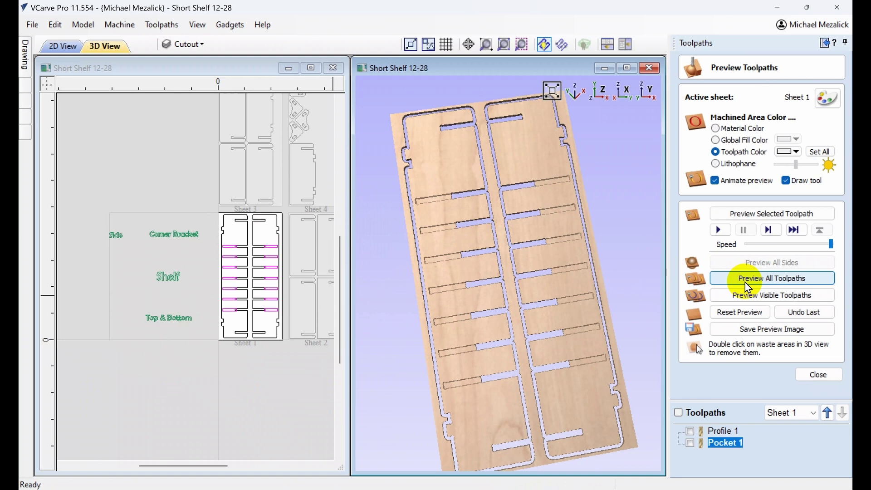
pyautogui.click(808, 373)
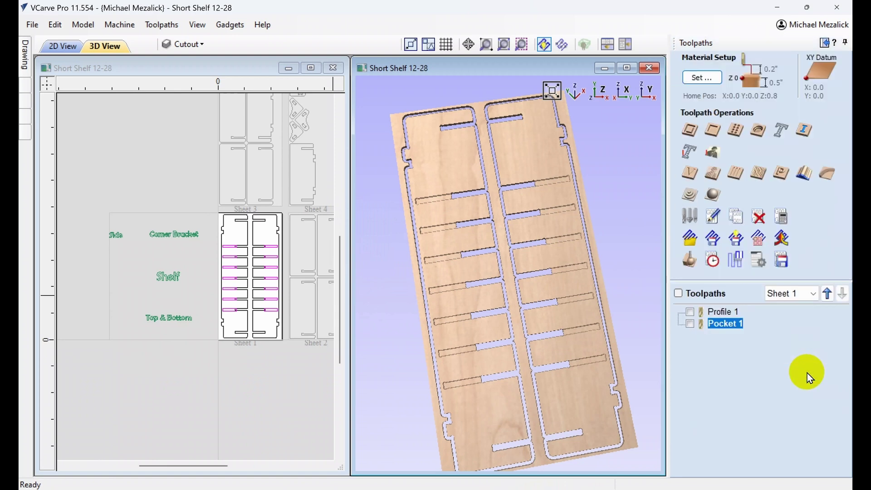
# Open the Profile 1 toolpath for editing and review its vector selection filters and layer association
pyautogui.doubleClick(703, 313)
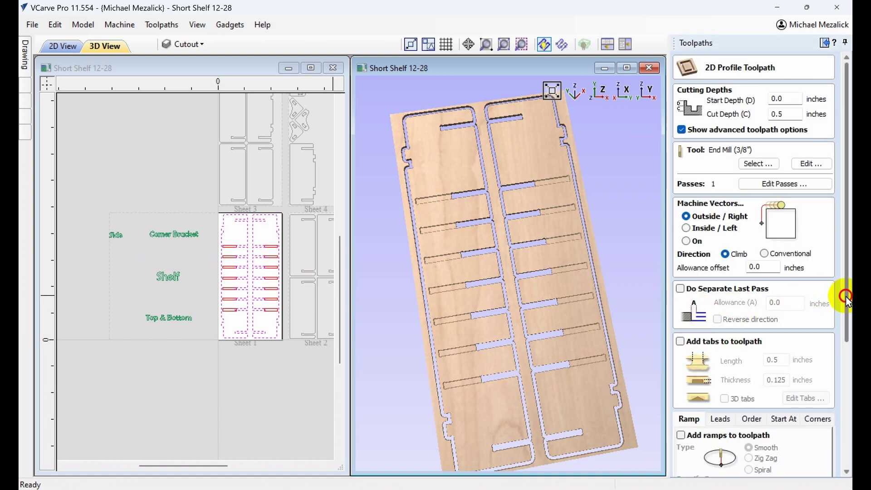
pyautogui.moveTo(844, 295); pyautogui.dragTo(848, 415)
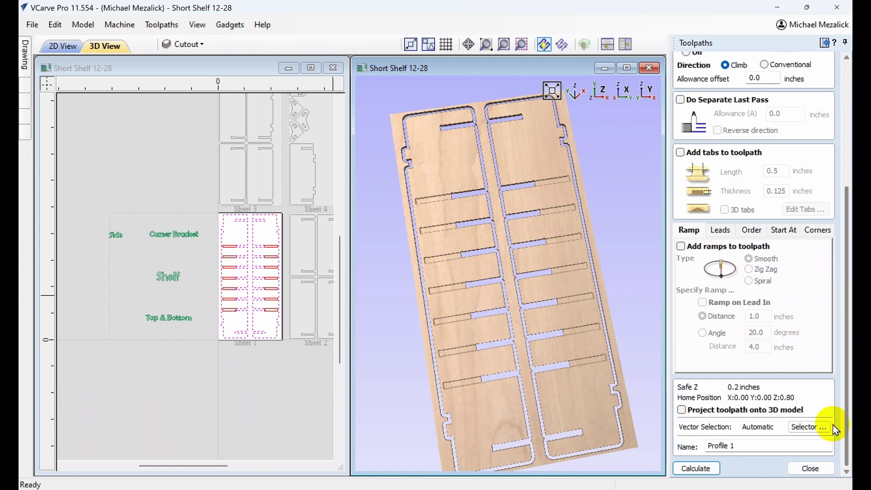
pyautogui.click(809, 427)
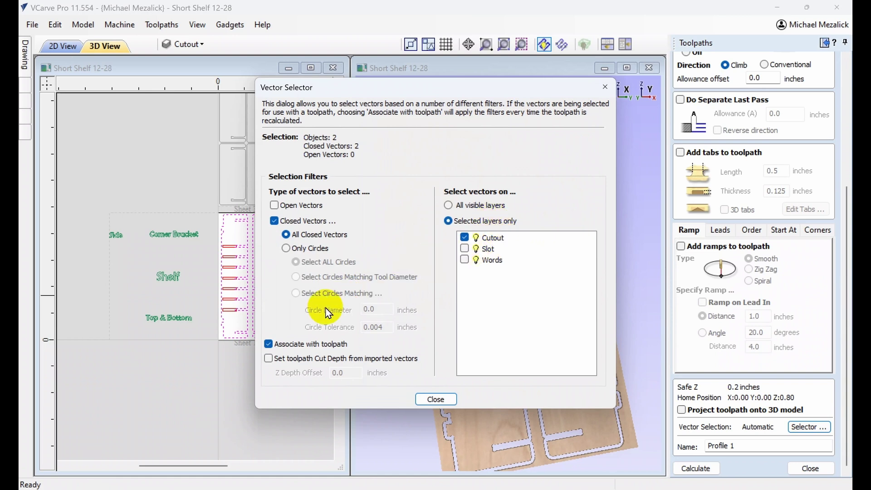
pyautogui.click(434, 399)
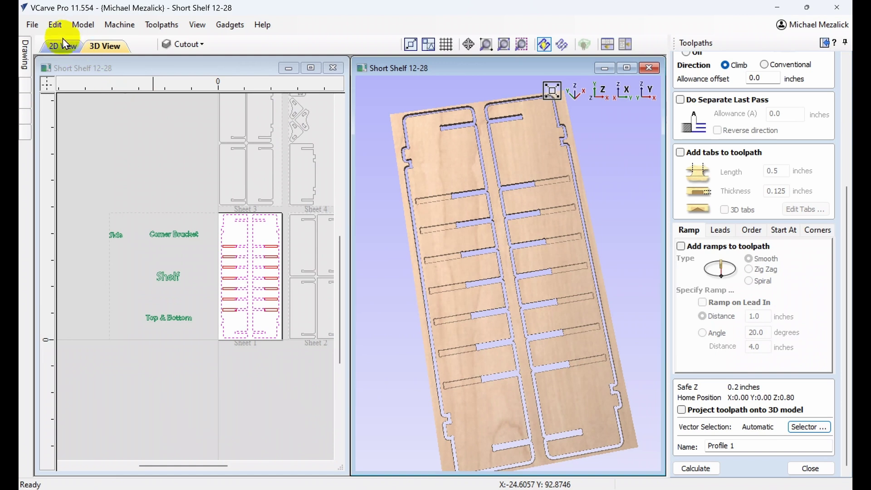
# Check the "Select sheet when edit toolpaths" setting in the program options
pyautogui.click(55, 25)
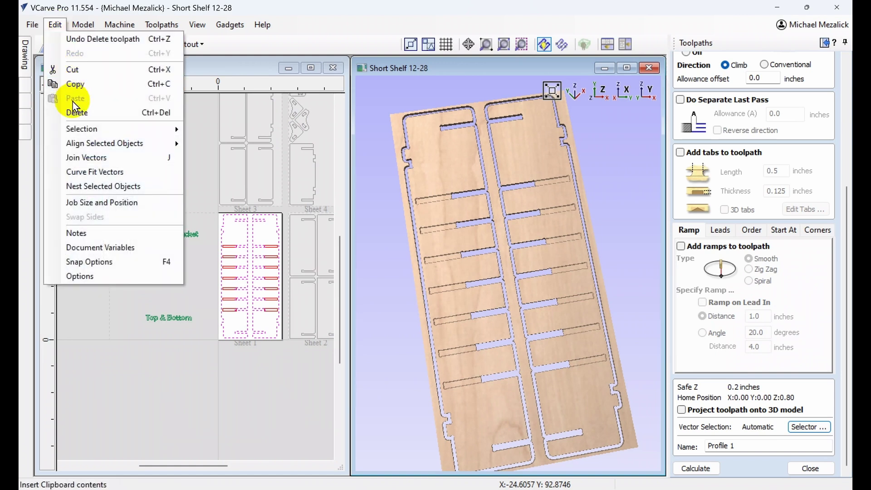
pyautogui.click(79, 277)
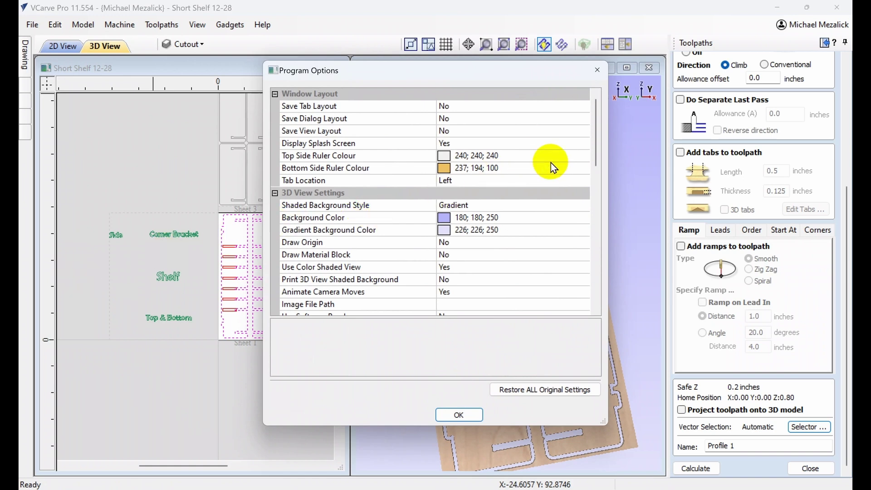
pyautogui.moveTo(595, 146); pyautogui.dragTo(598, 212)
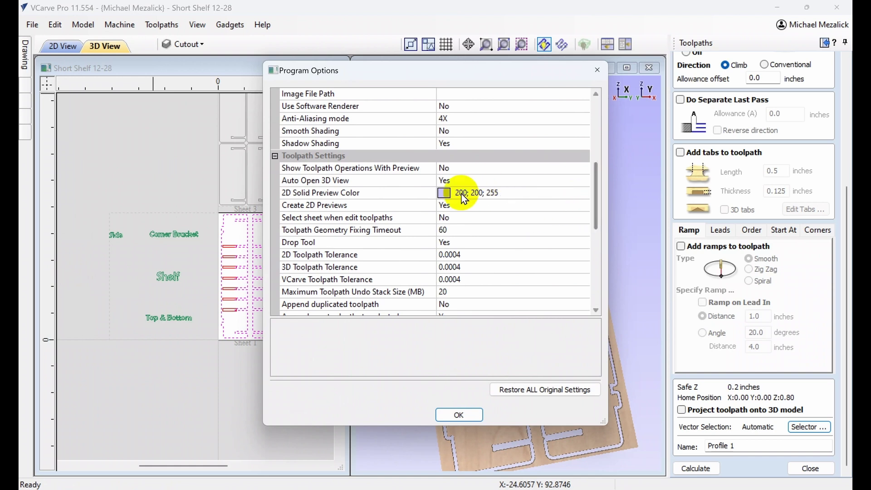
pyautogui.click(416, 218)
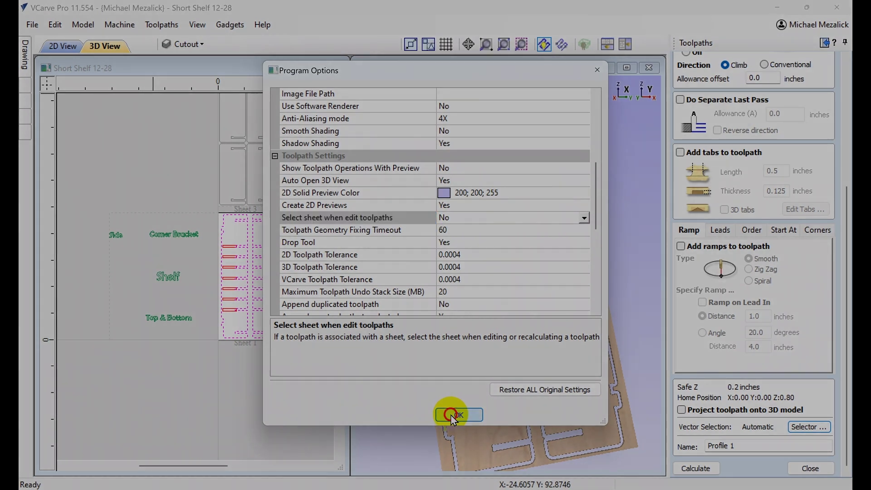
pyautogui.click(451, 414)
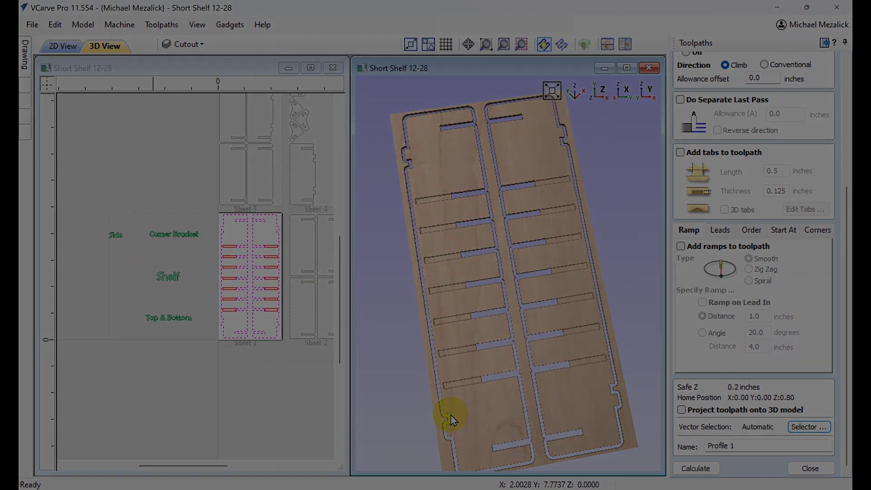